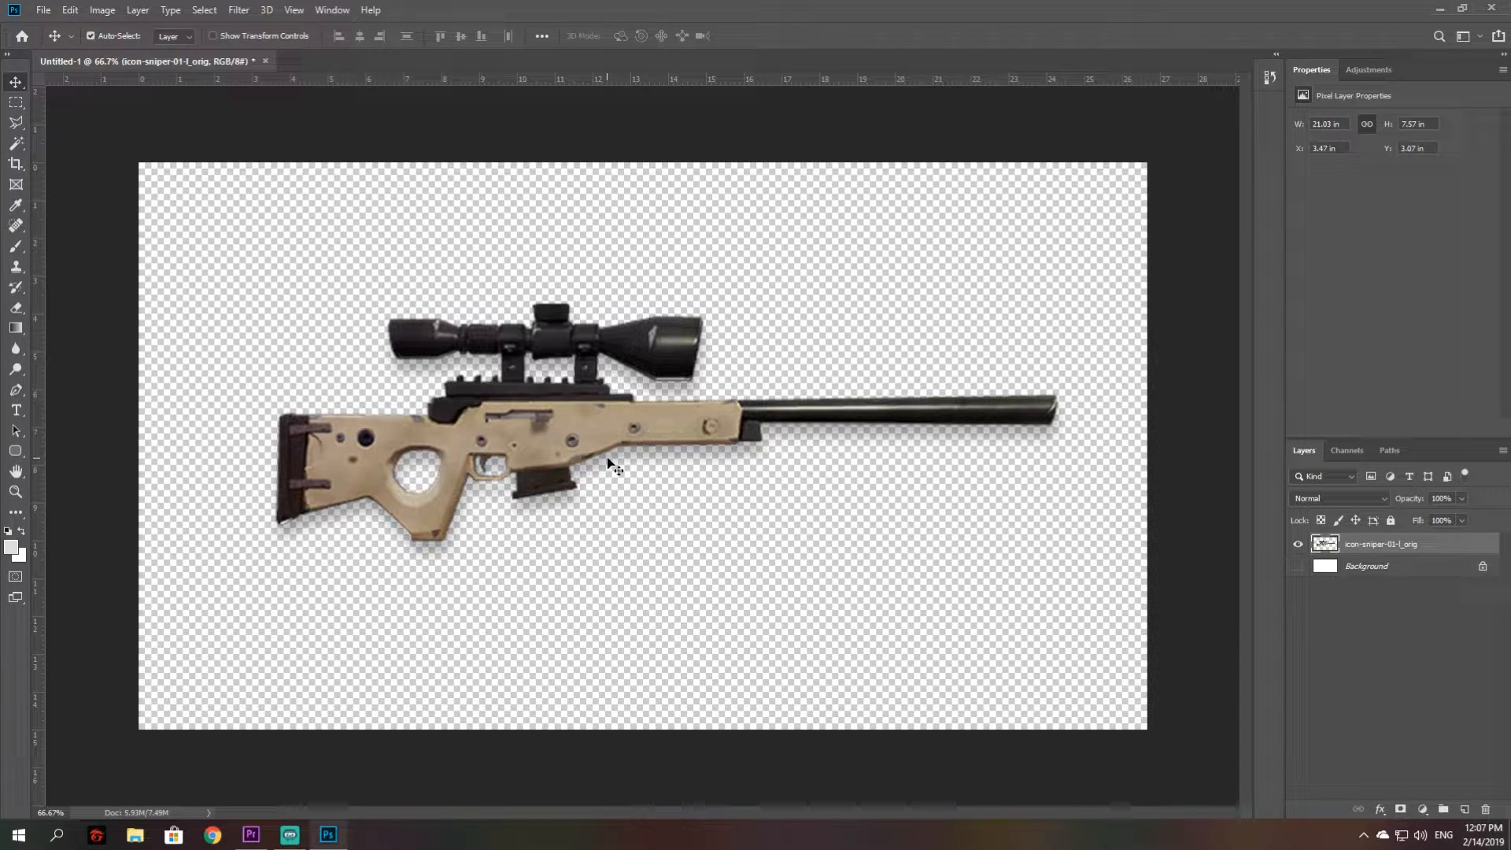
Step: Add a new layer above the rifle and outline its tan stock and body with the Polygonal Lasso, excluding the butt pad straps
click(1465, 810)
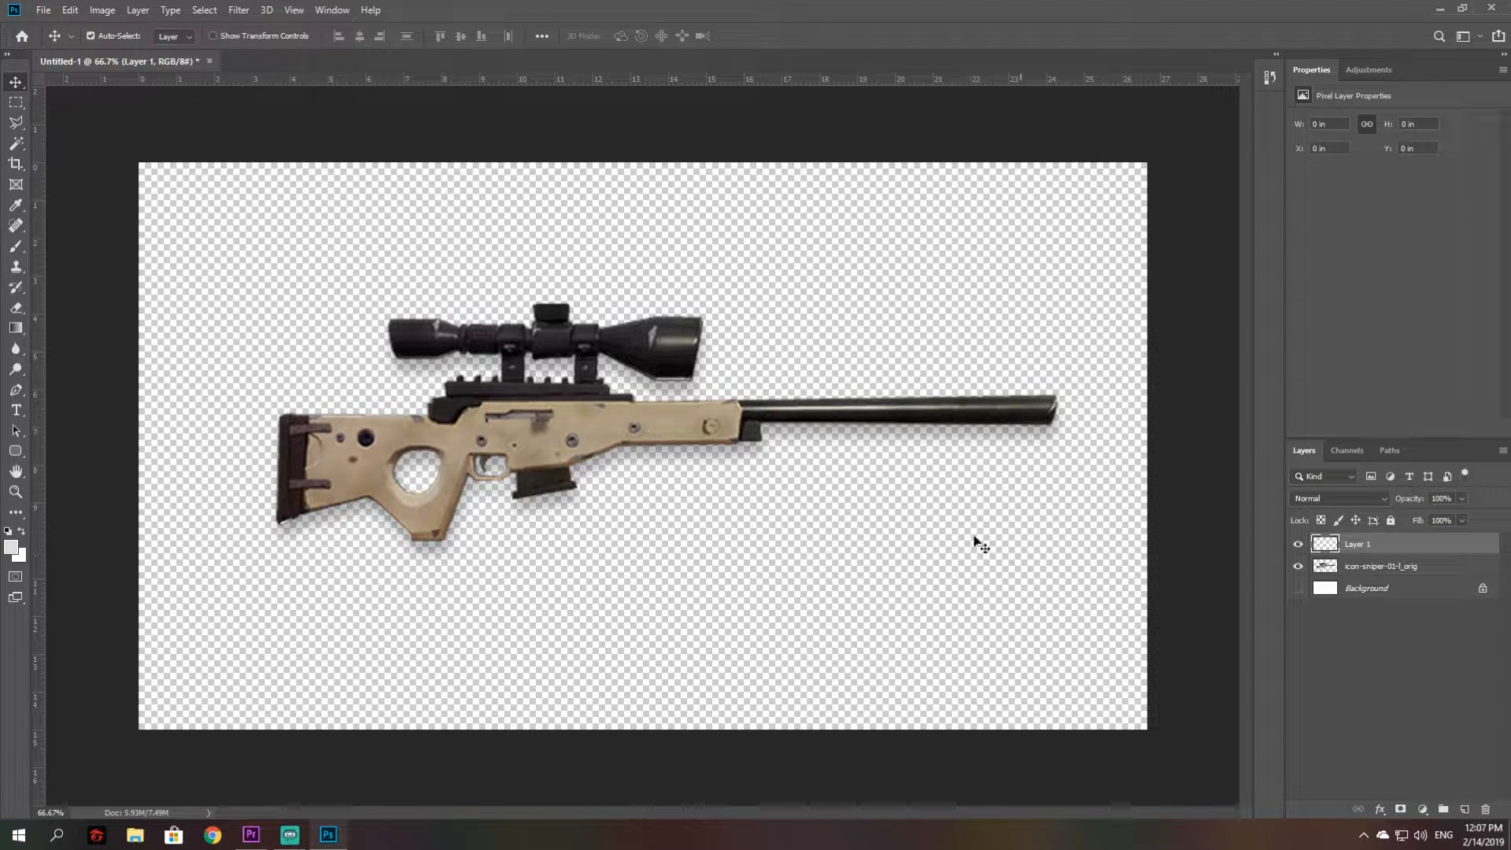
click(14, 125)
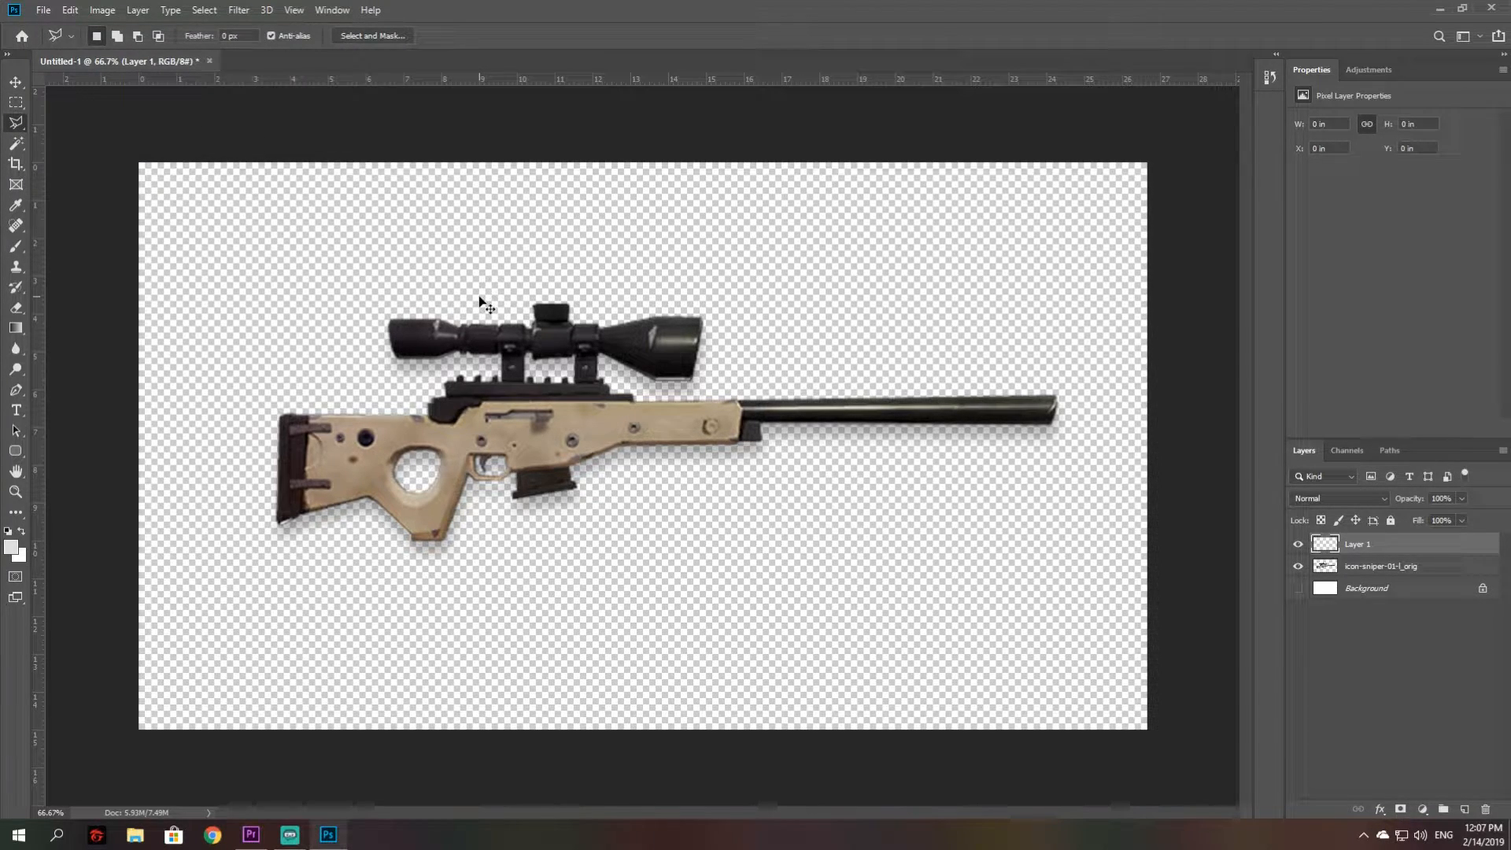
key(ctrl+plus)
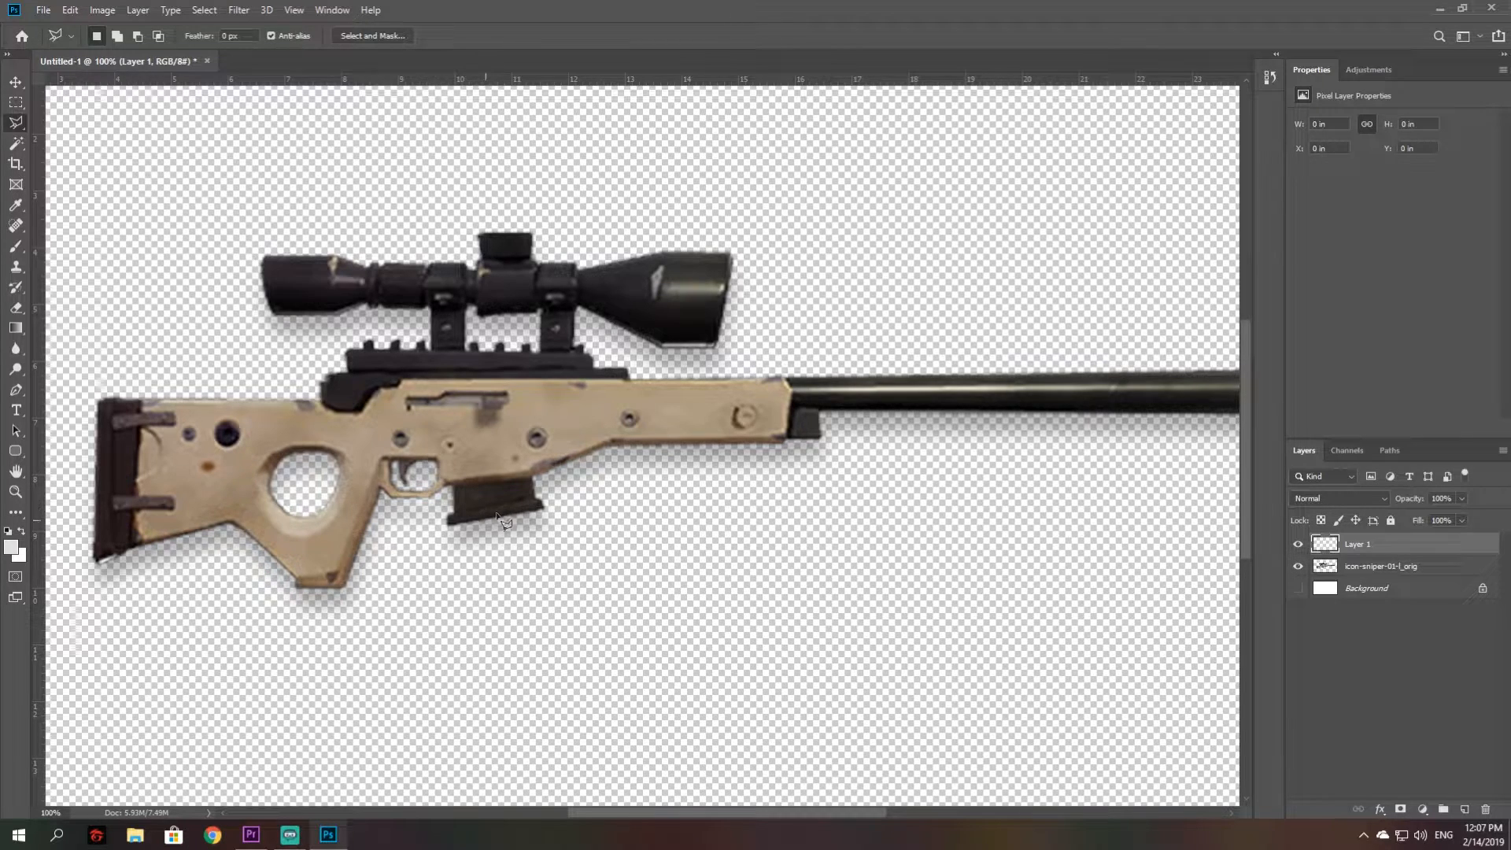
click(785, 379)
click(788, 439)
click(610, 445)
click(534, 477)
click(381, 488)
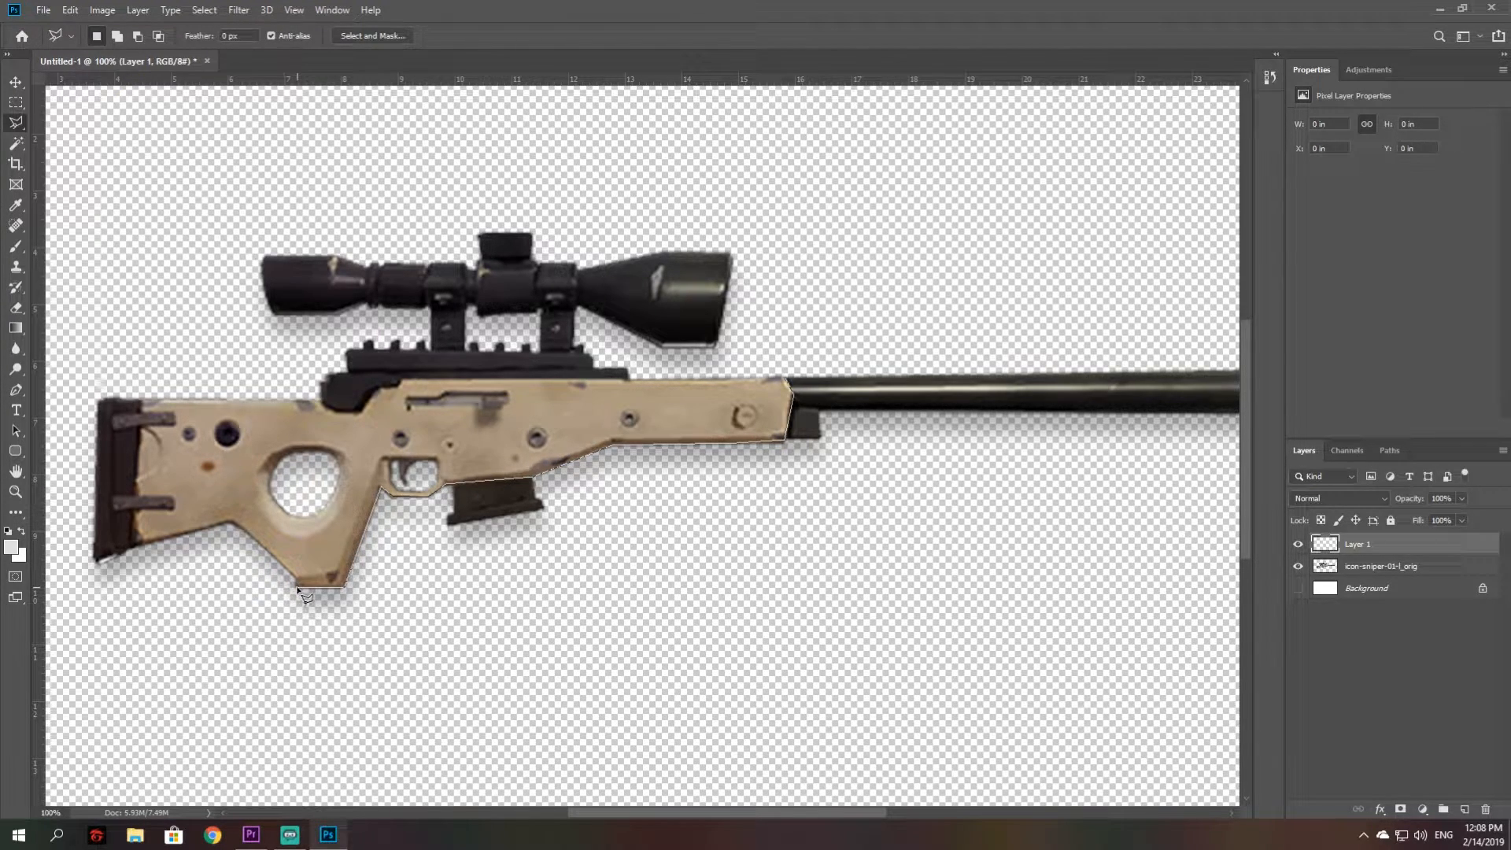
click(231, 522)
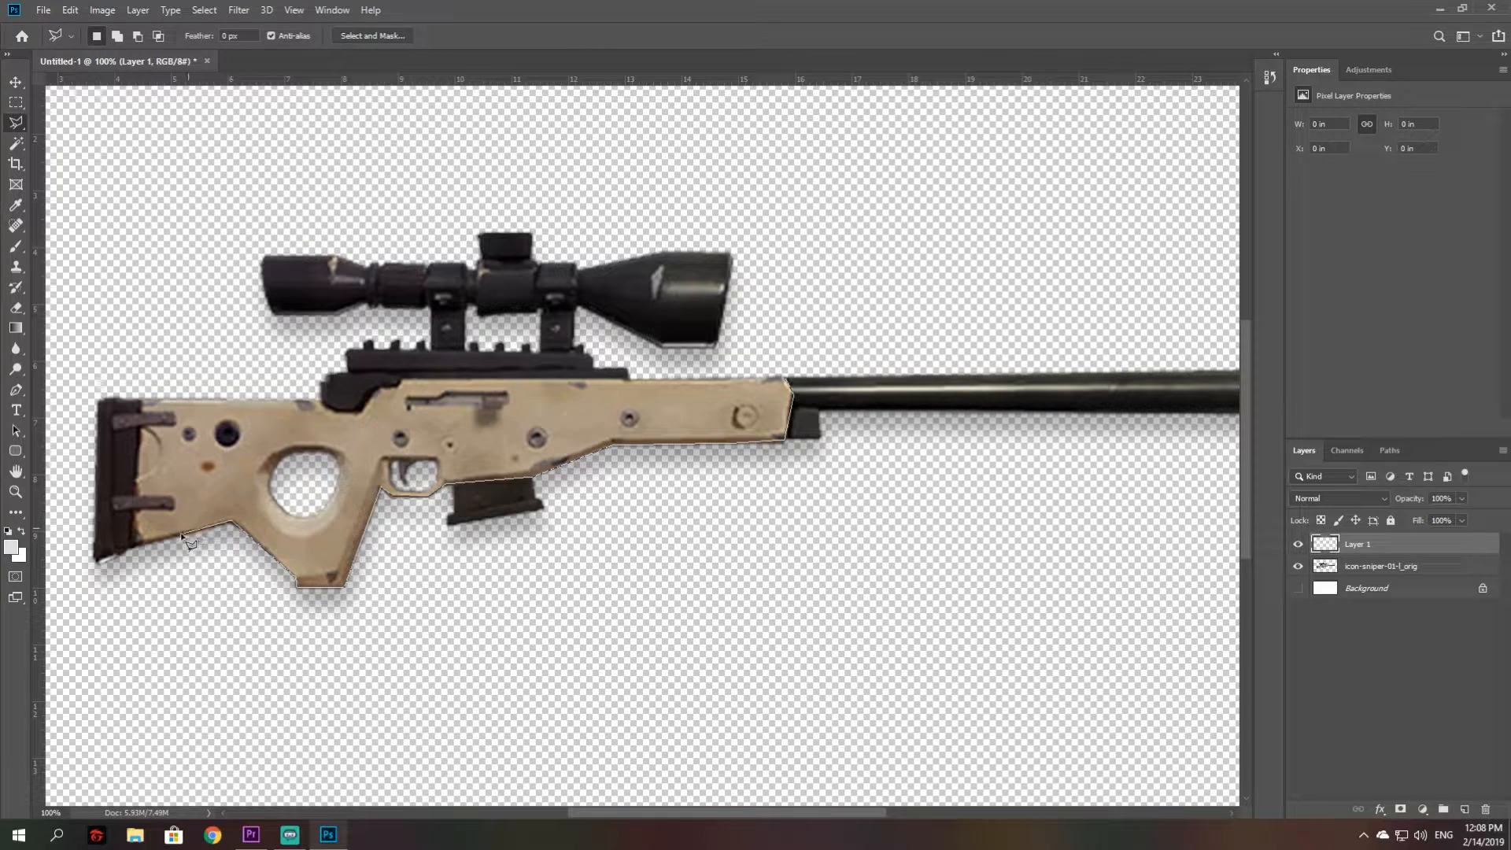
click(135, 547)
click(174, 500)
click(138, 493)
click(141, 426)
click(143, 401)
click(401, 383)
click(786, 381)
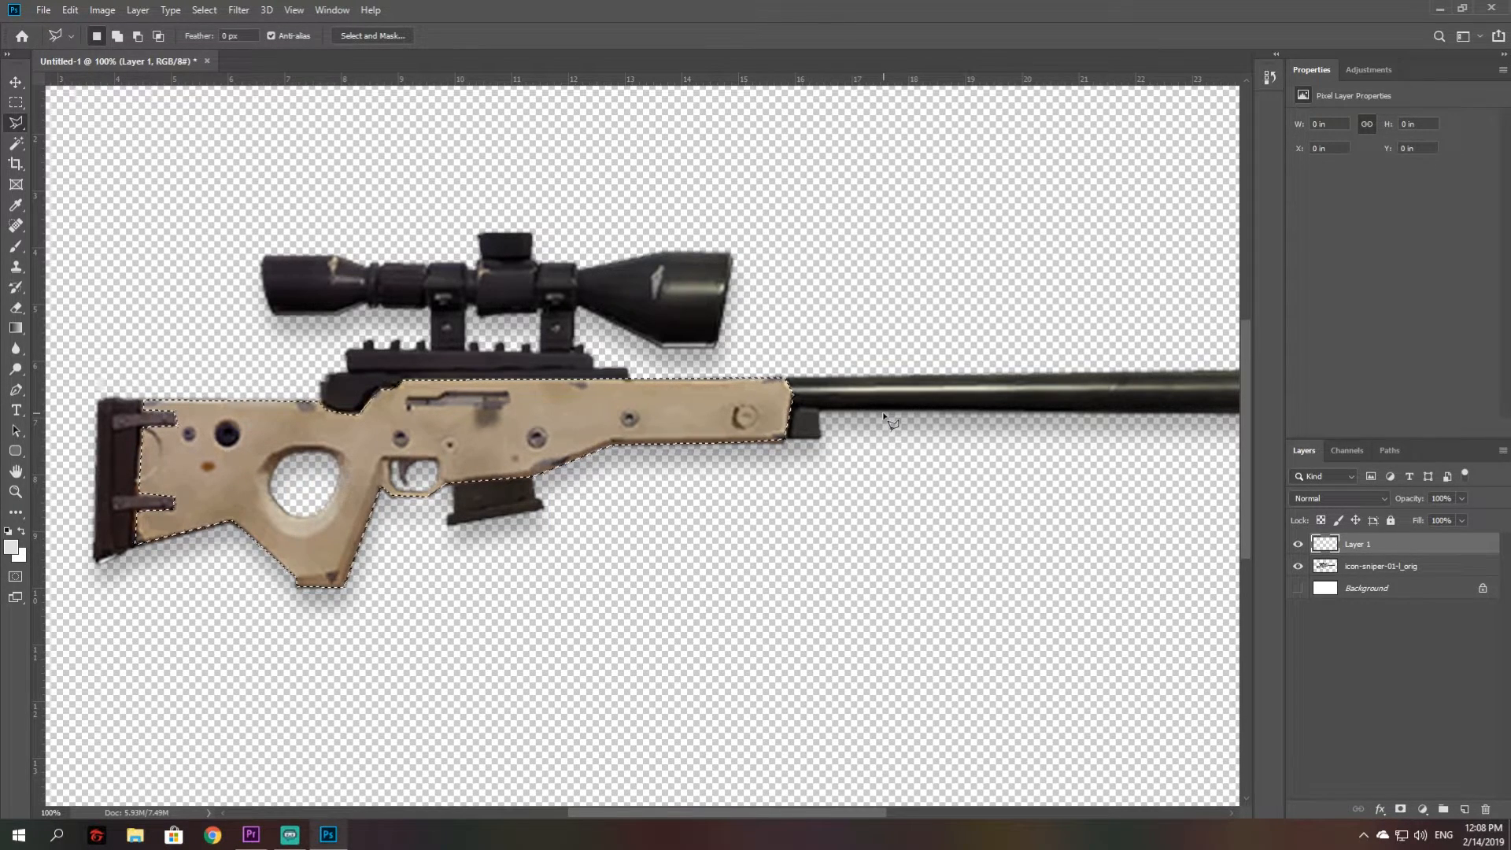
key(ctrl+plus)
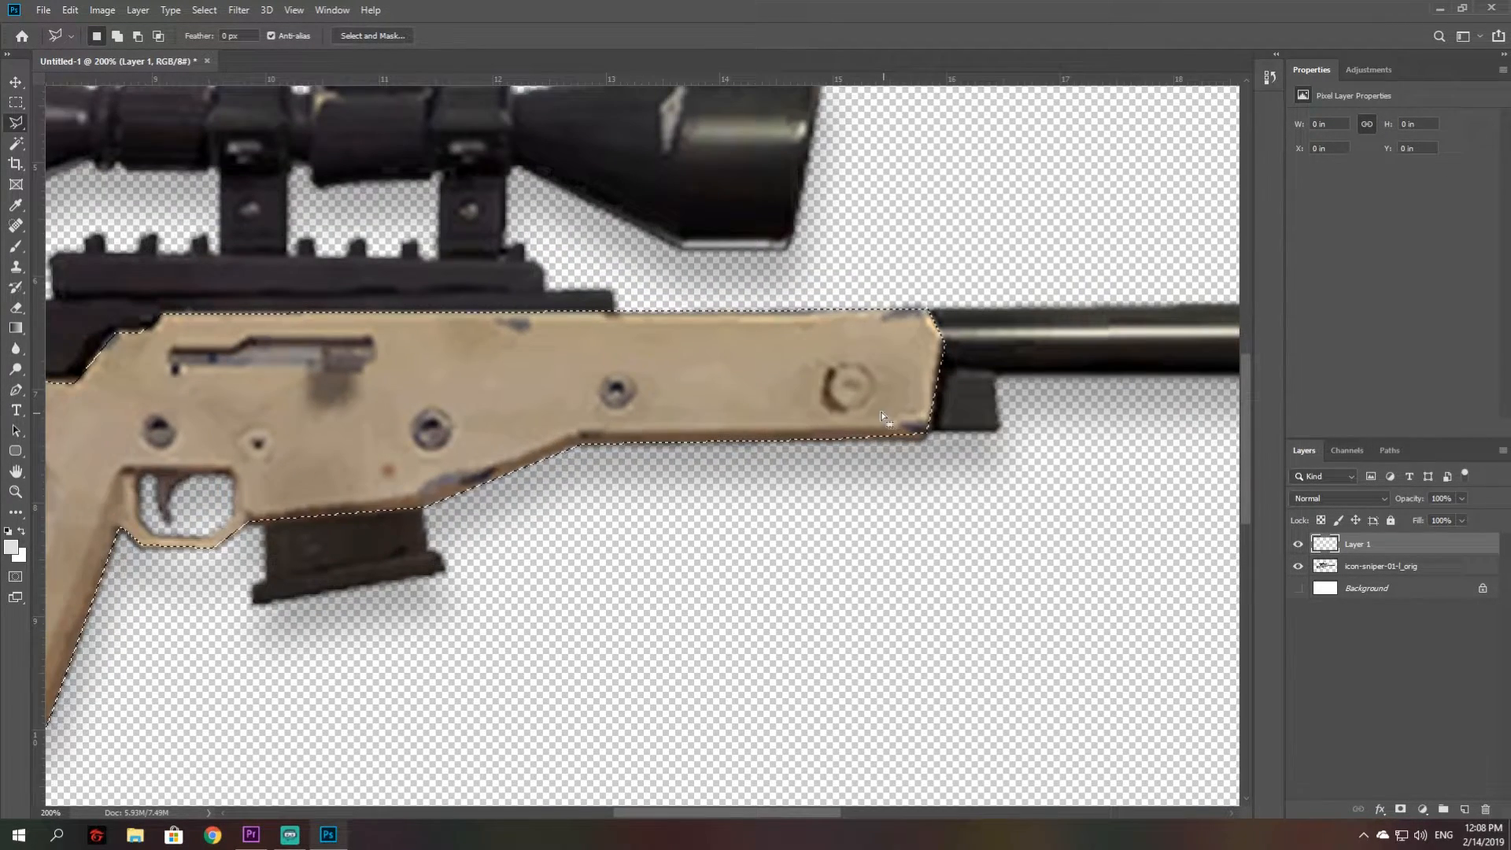
scroll(883, 417, left, 7)
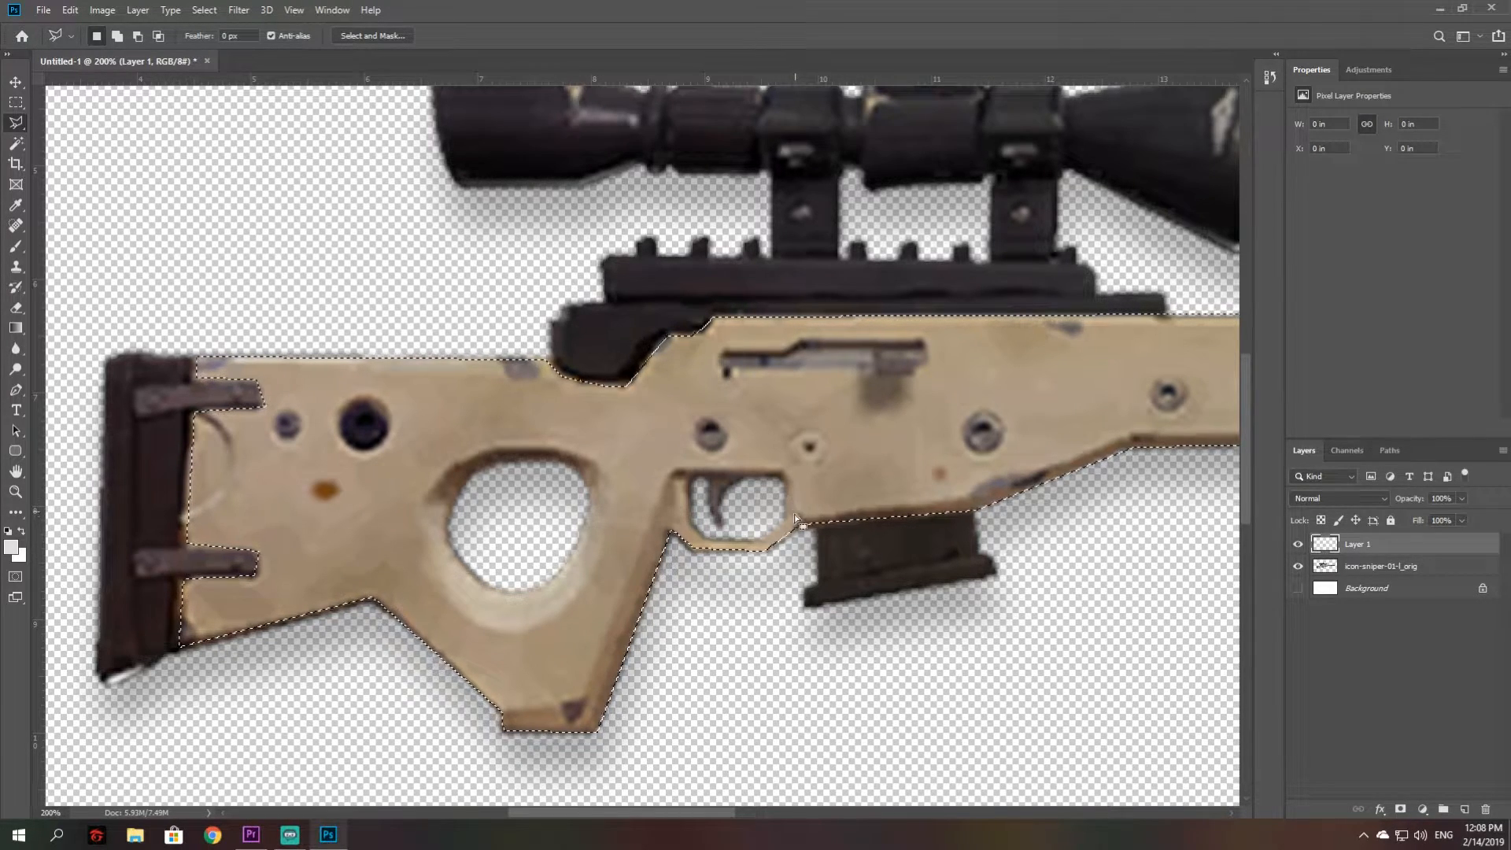
right_click(15, 122)
click(71, 124)
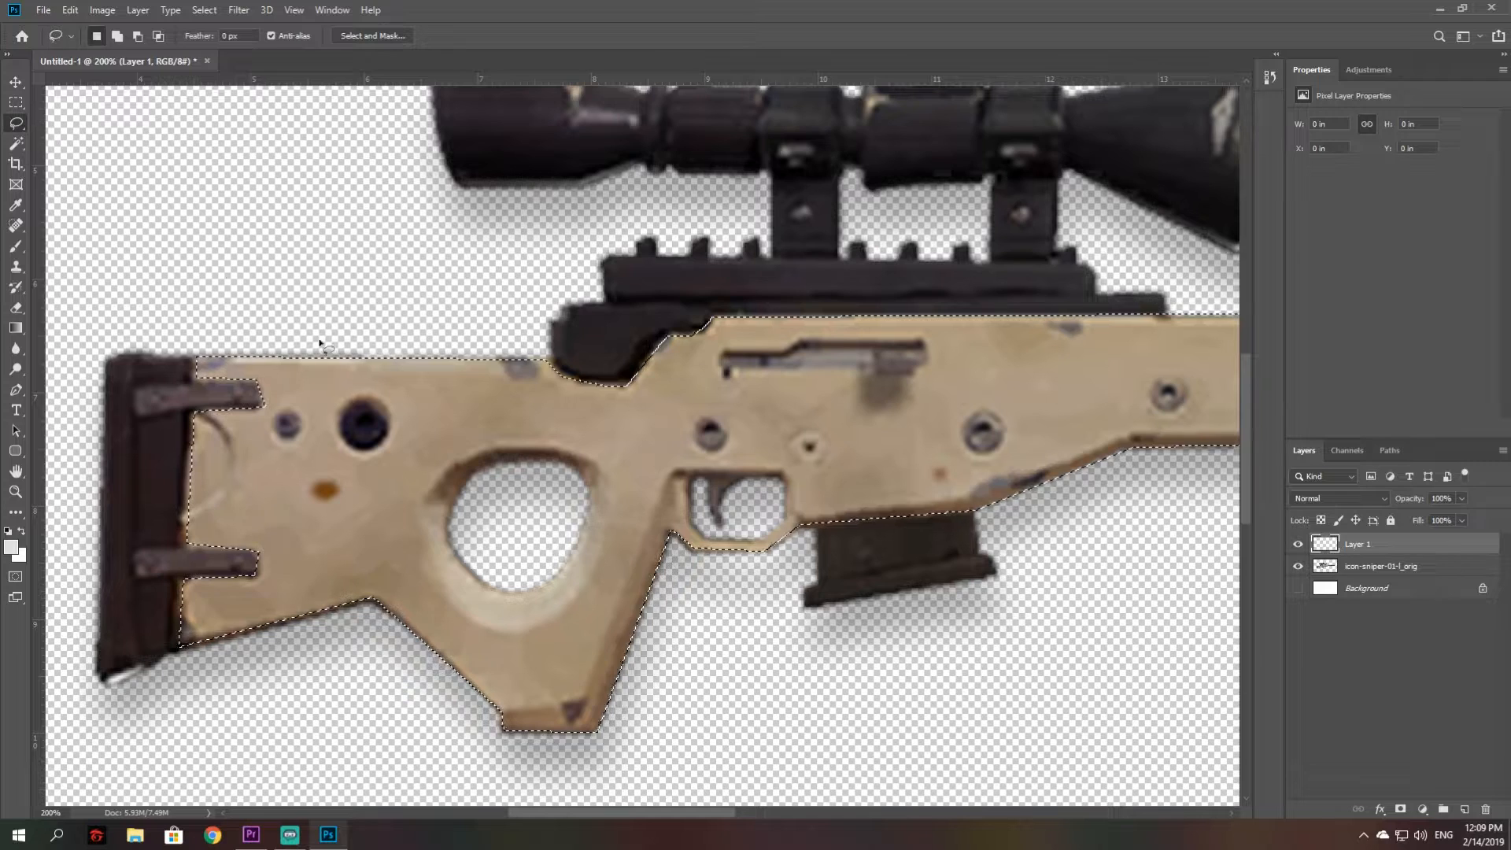
right_click(15, 123)
click(91, 126)
right_click(16, 123)
click(74, 137)
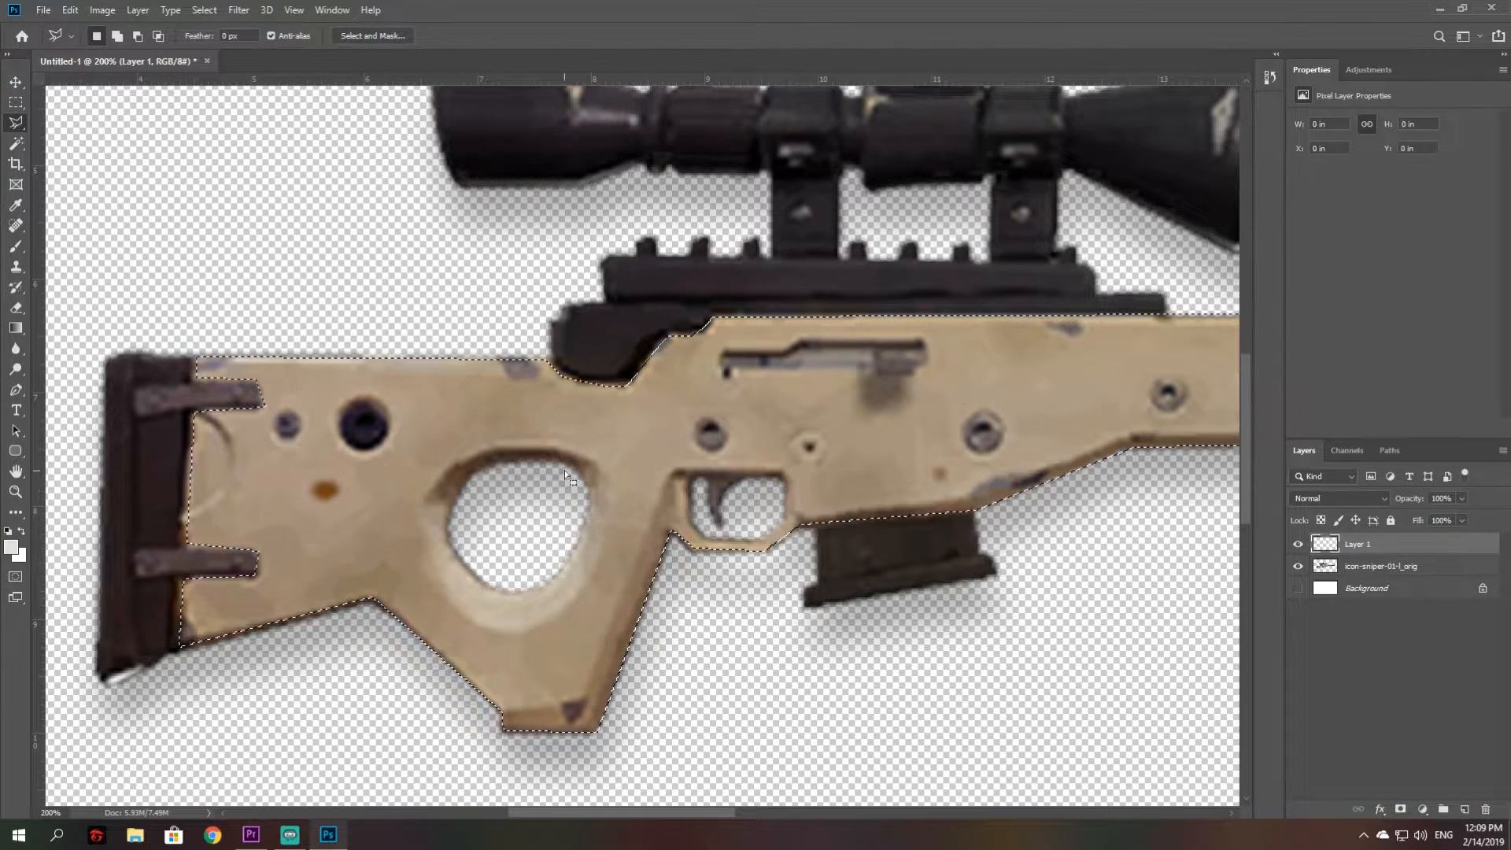
Step: Subtract the thumbhole in the stock from the selection with the Polygonal Lasso
key(alt)
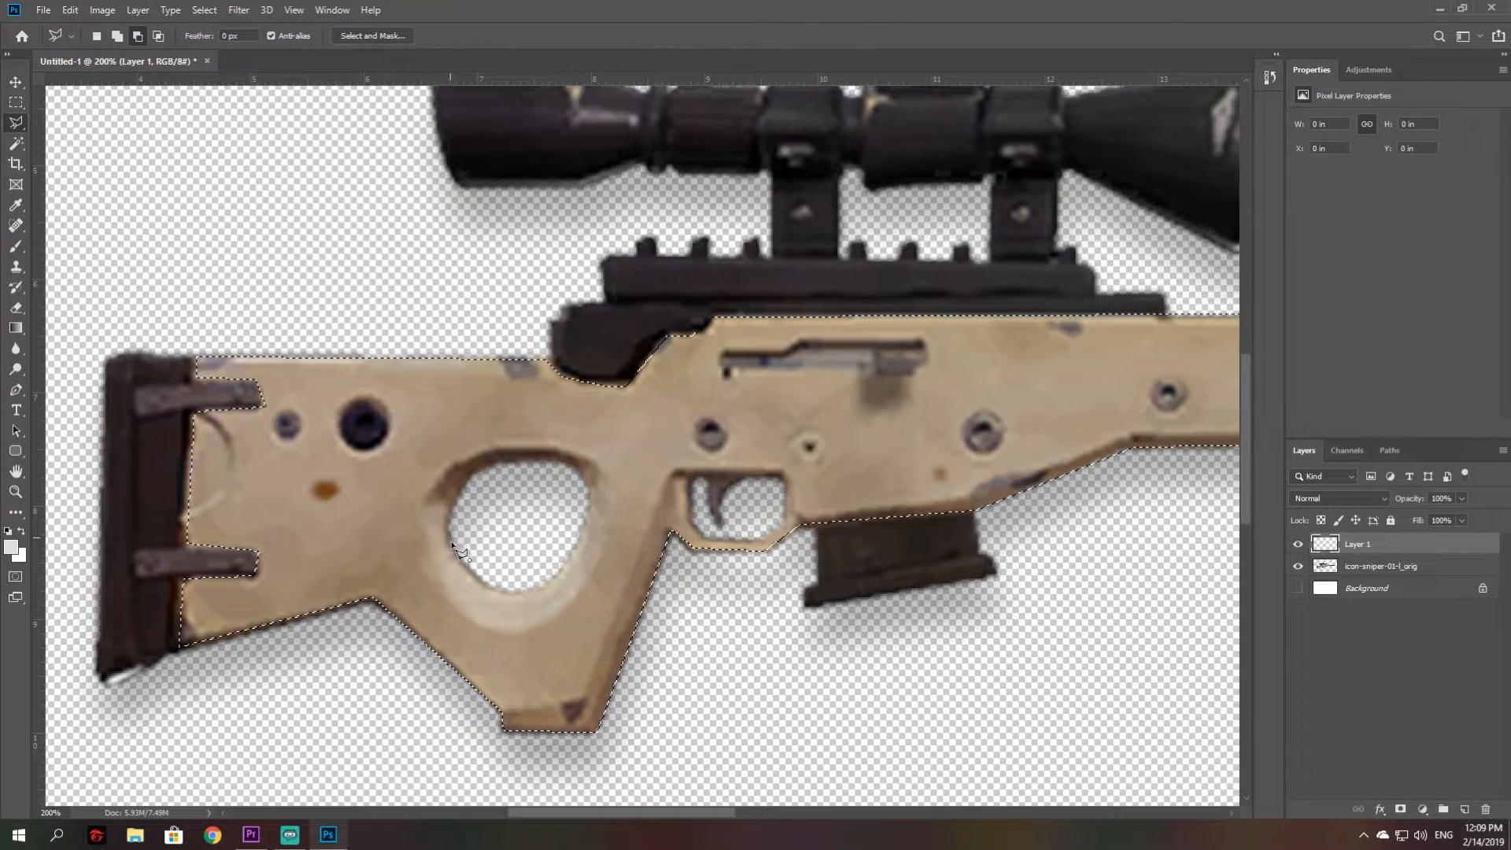
click(492, 586)
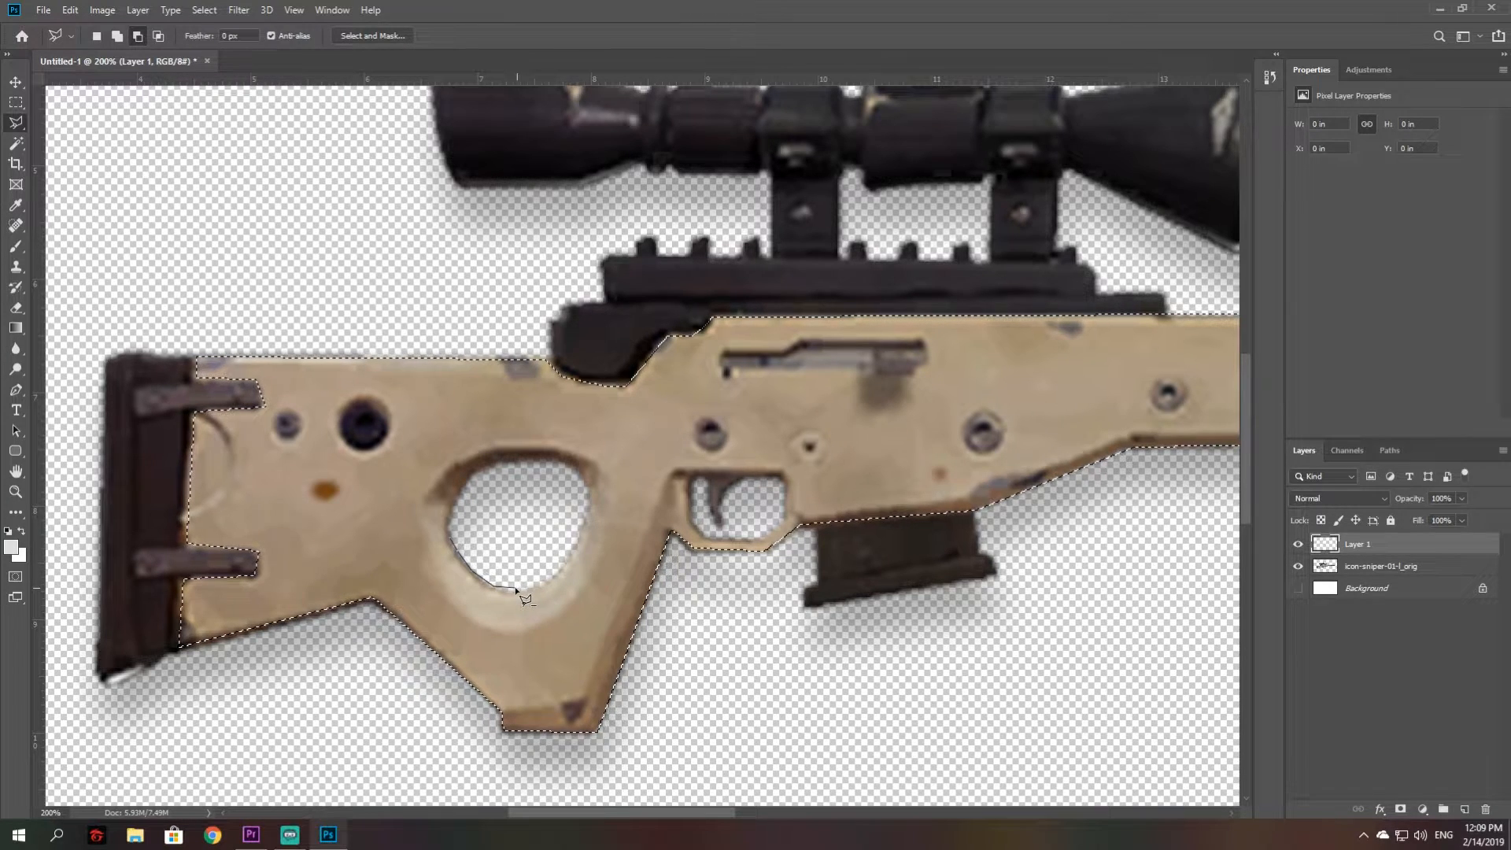
click(565, 566)
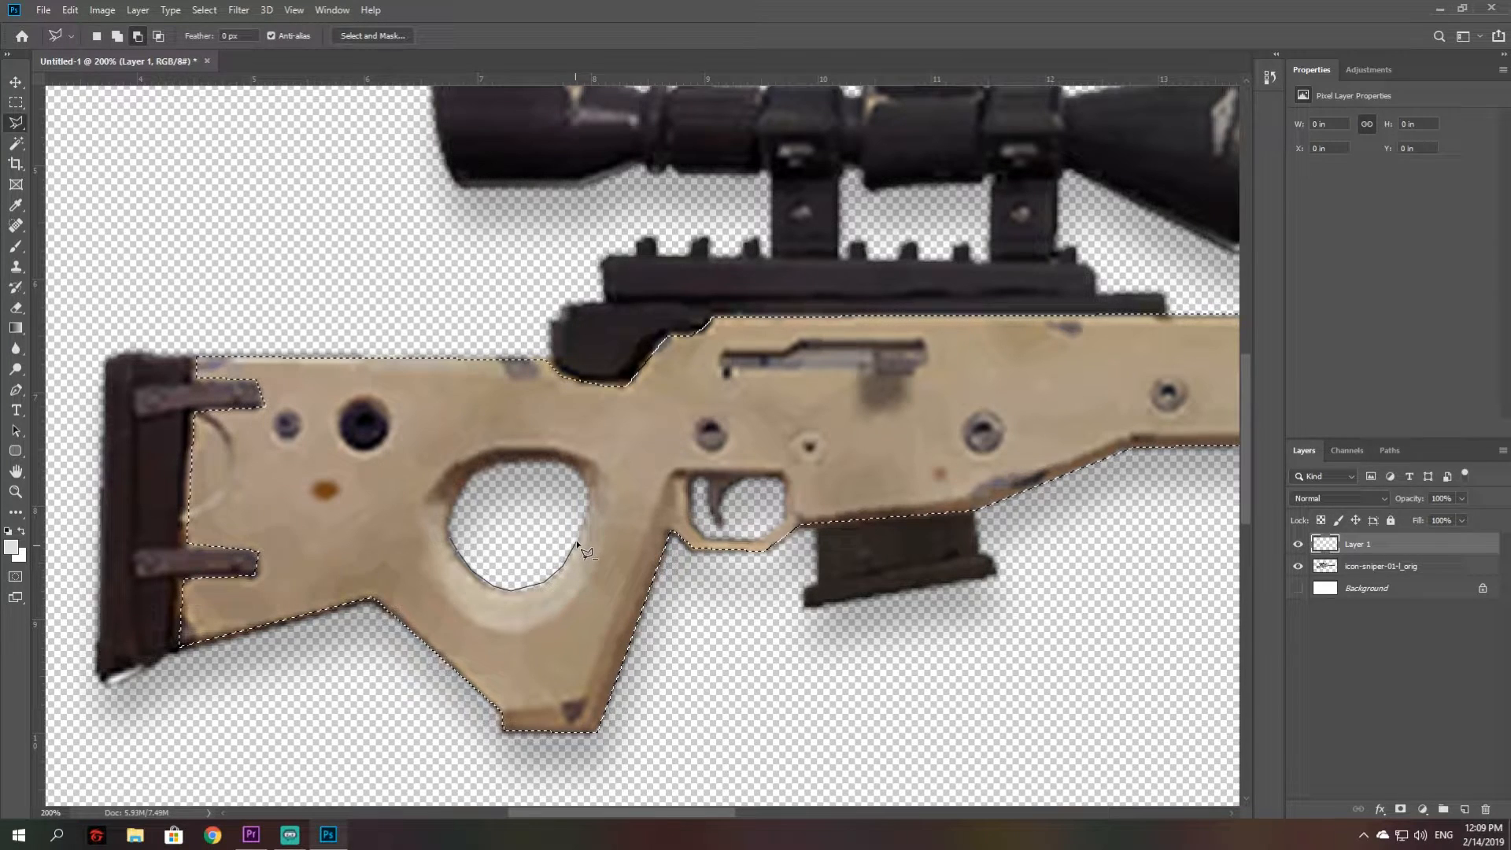
click(587, 487)
click(576, 469)
click(551, 461)
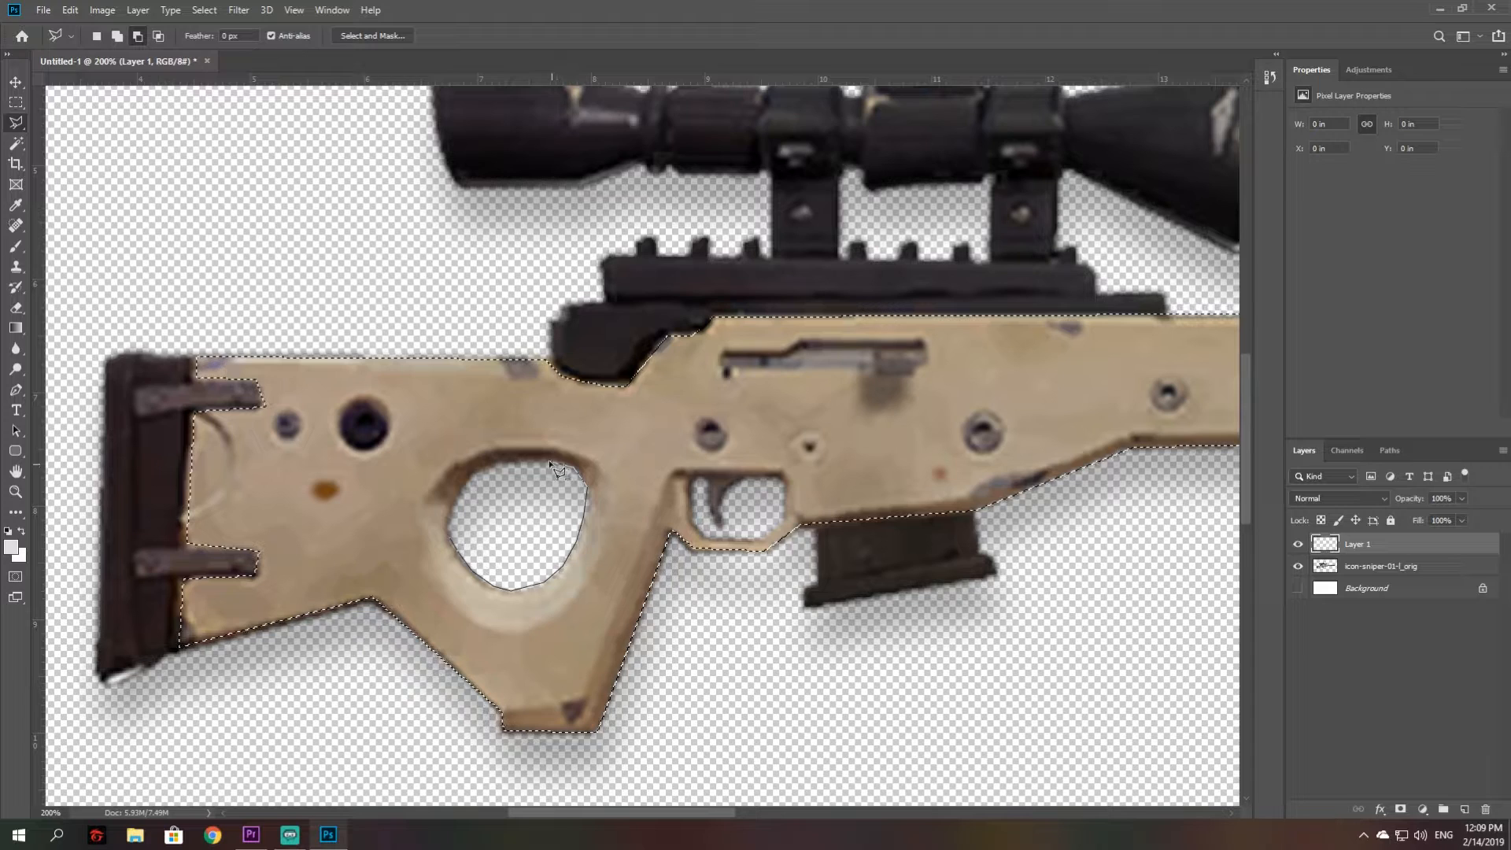
click(509, 463)
click(478, 474)
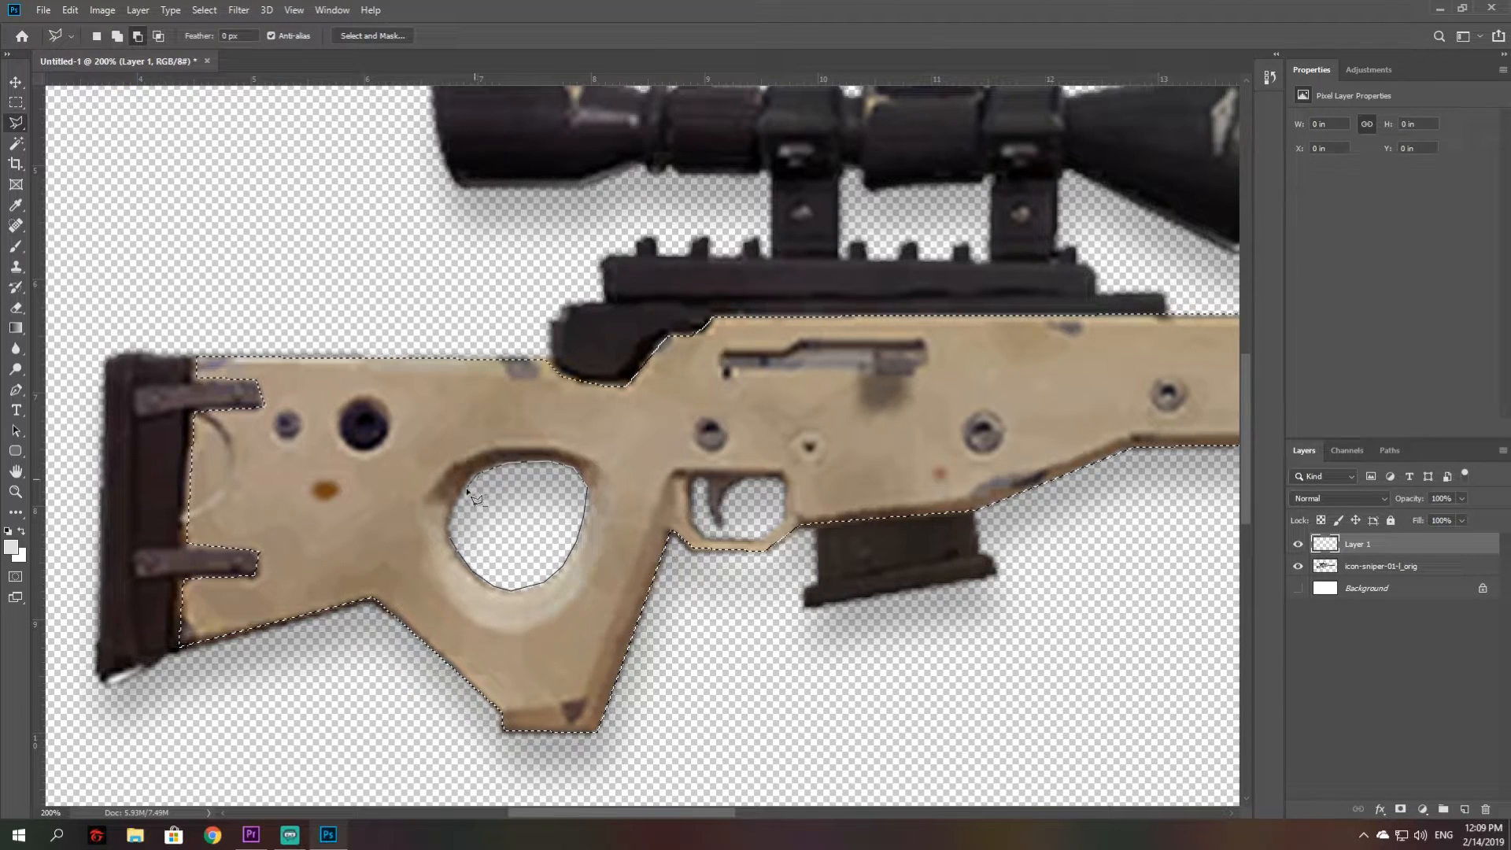
click(454, 509)
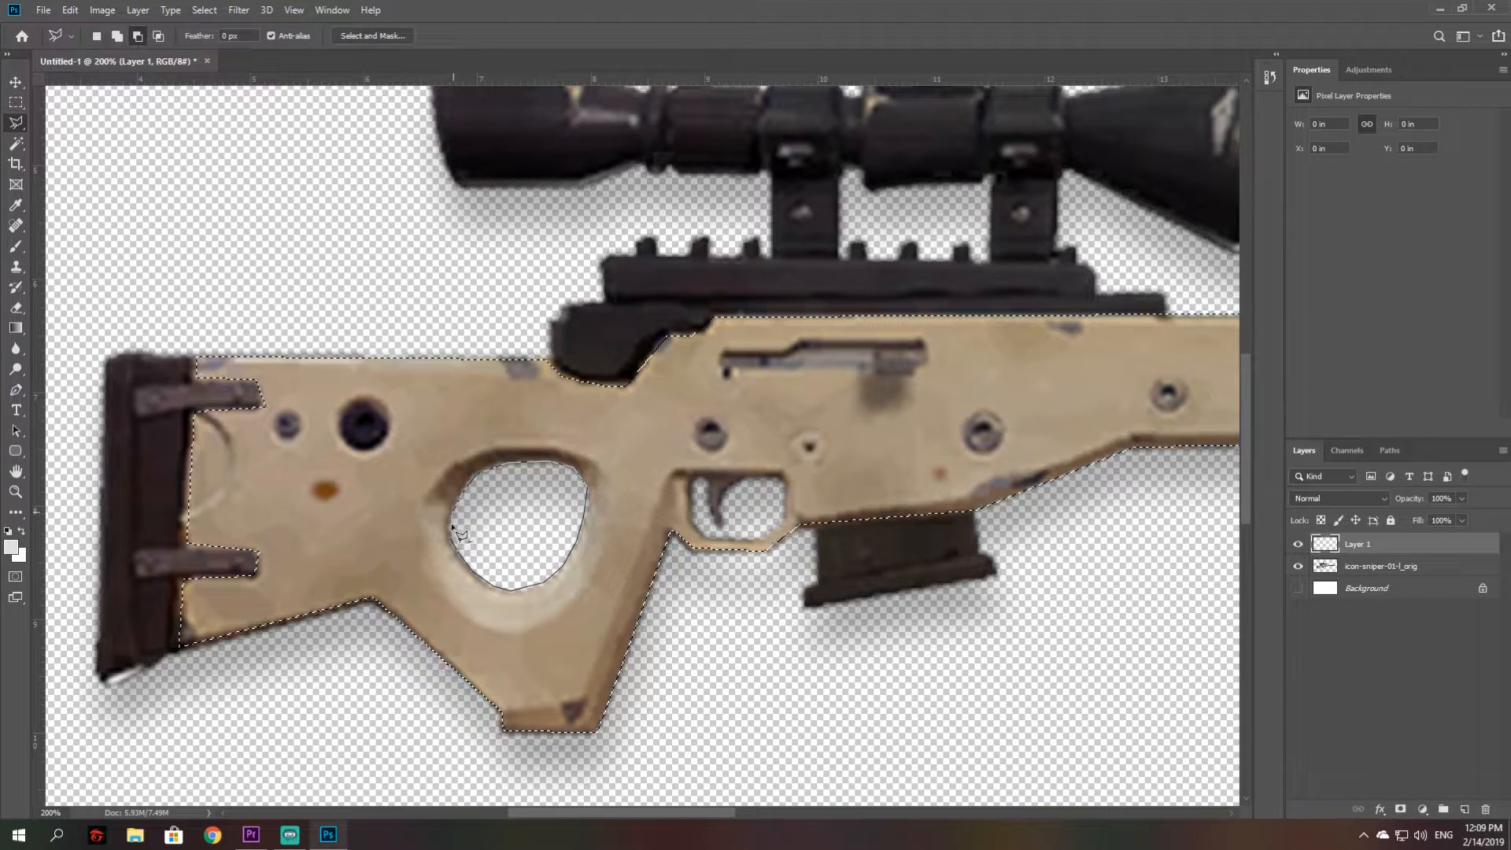
click(451, 539)
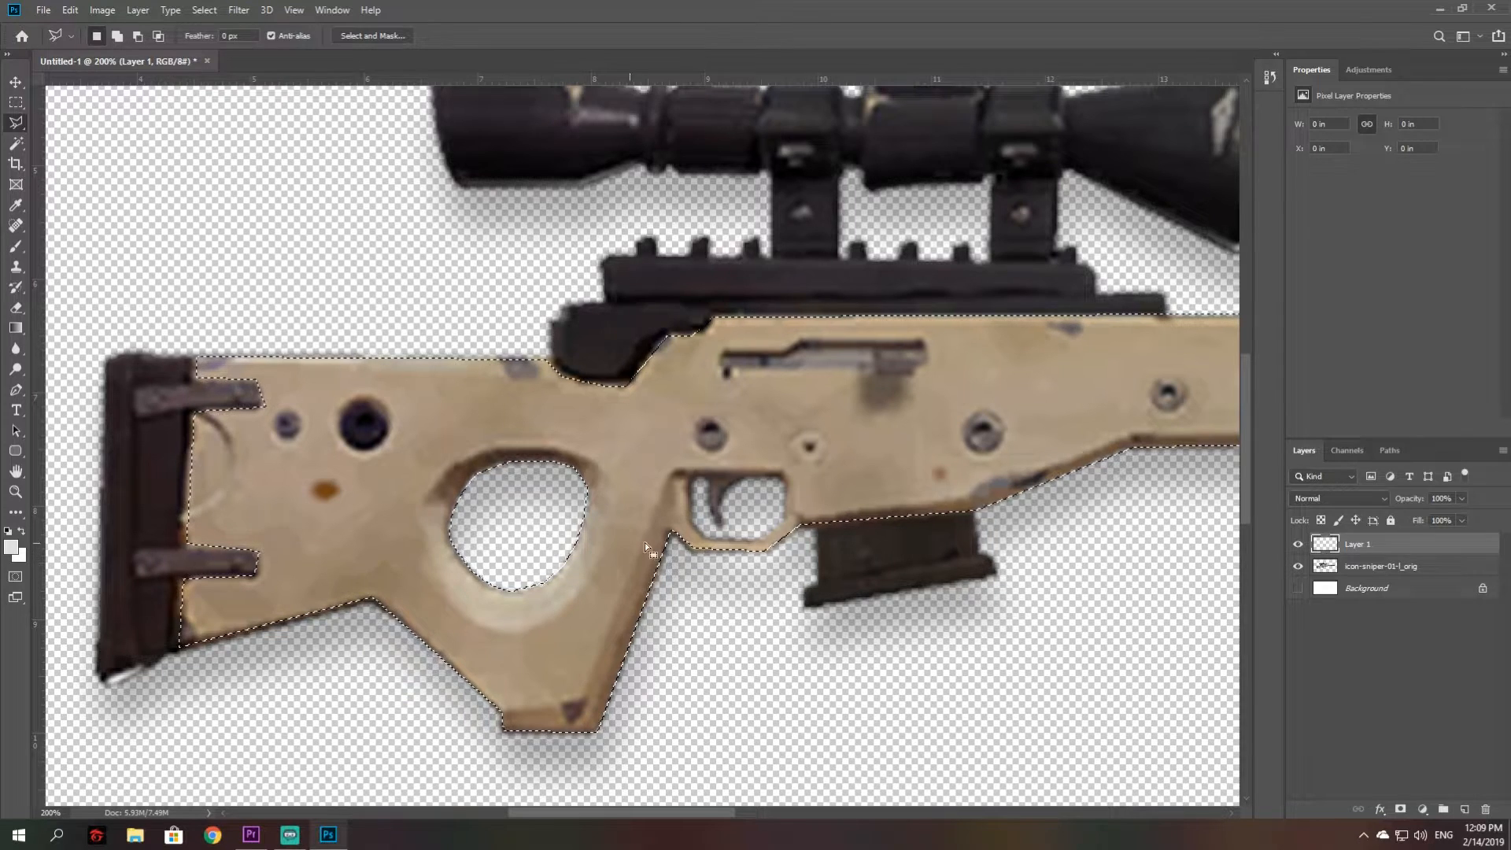
Step: Subtract the opening inside the trigger guard from the selection, tracing around the trigger so it stays selected
key(ctrl+plus)
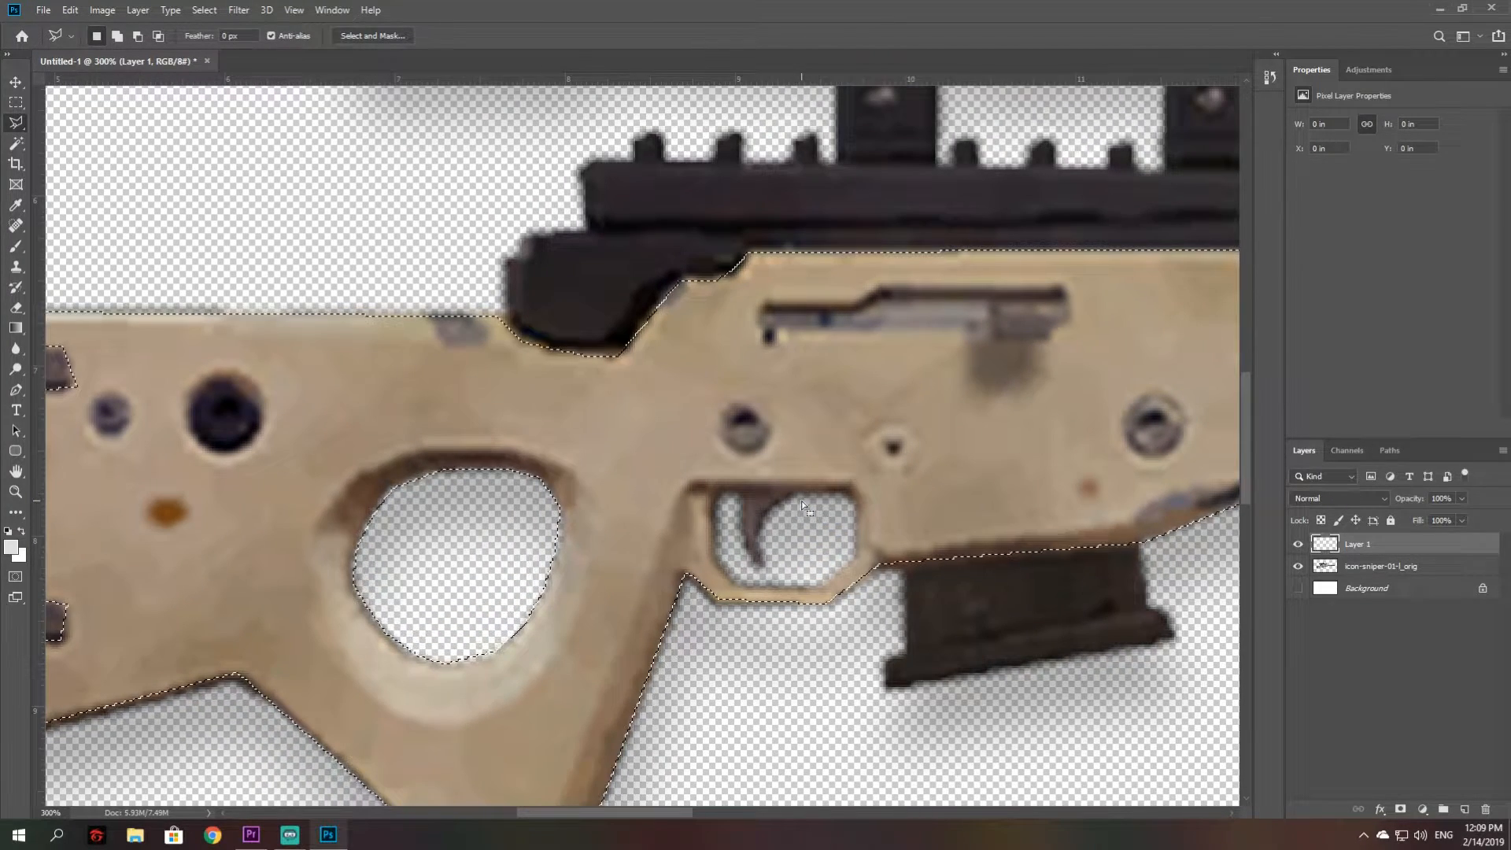
key(alt)
alt+click(722, 494)
click(717, 558)
click(735, 581)
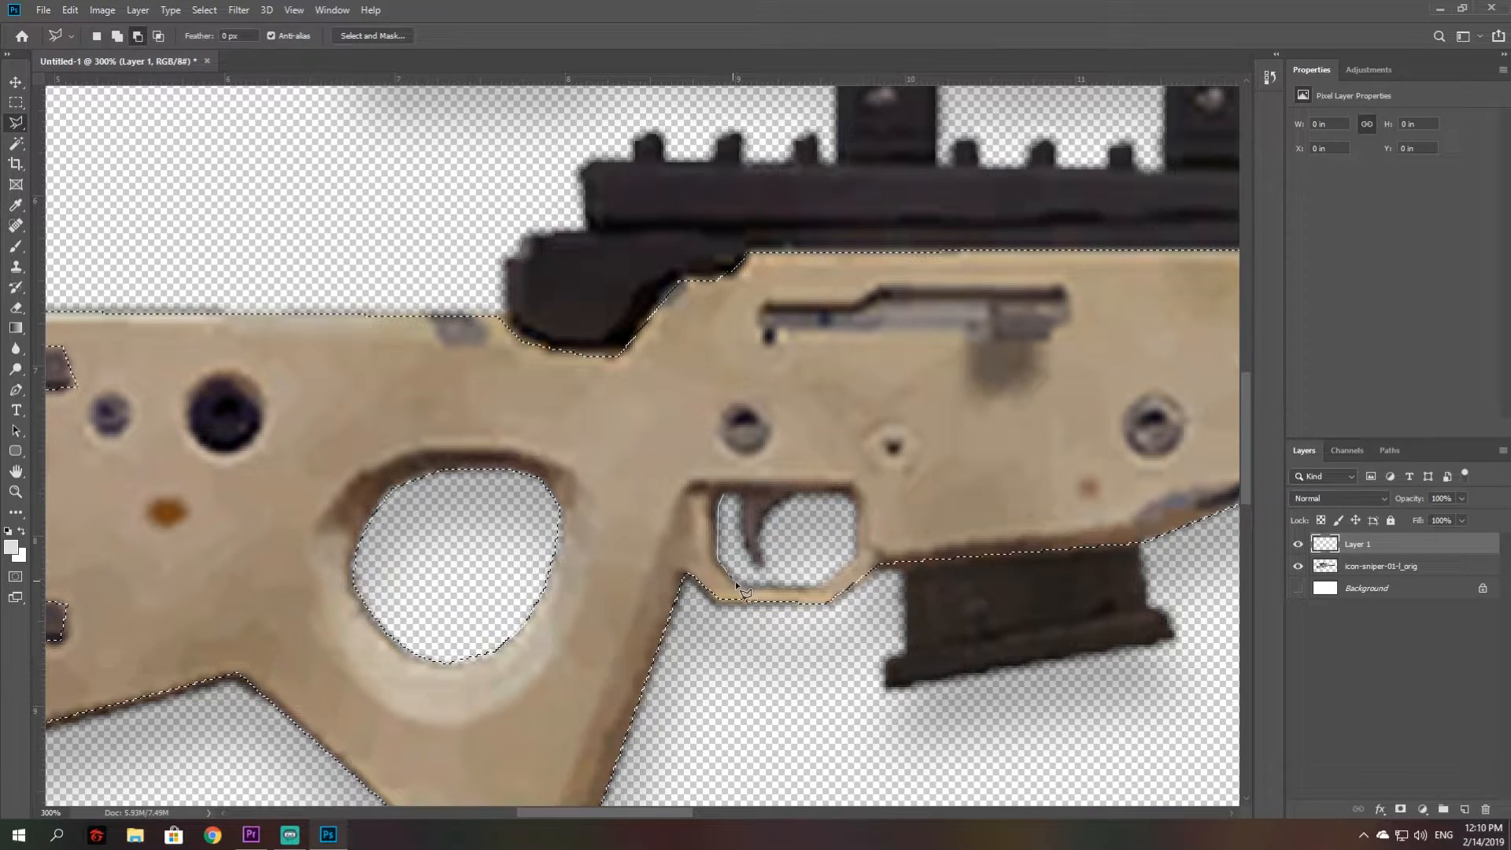
click(821, 584)
click(853, 557)
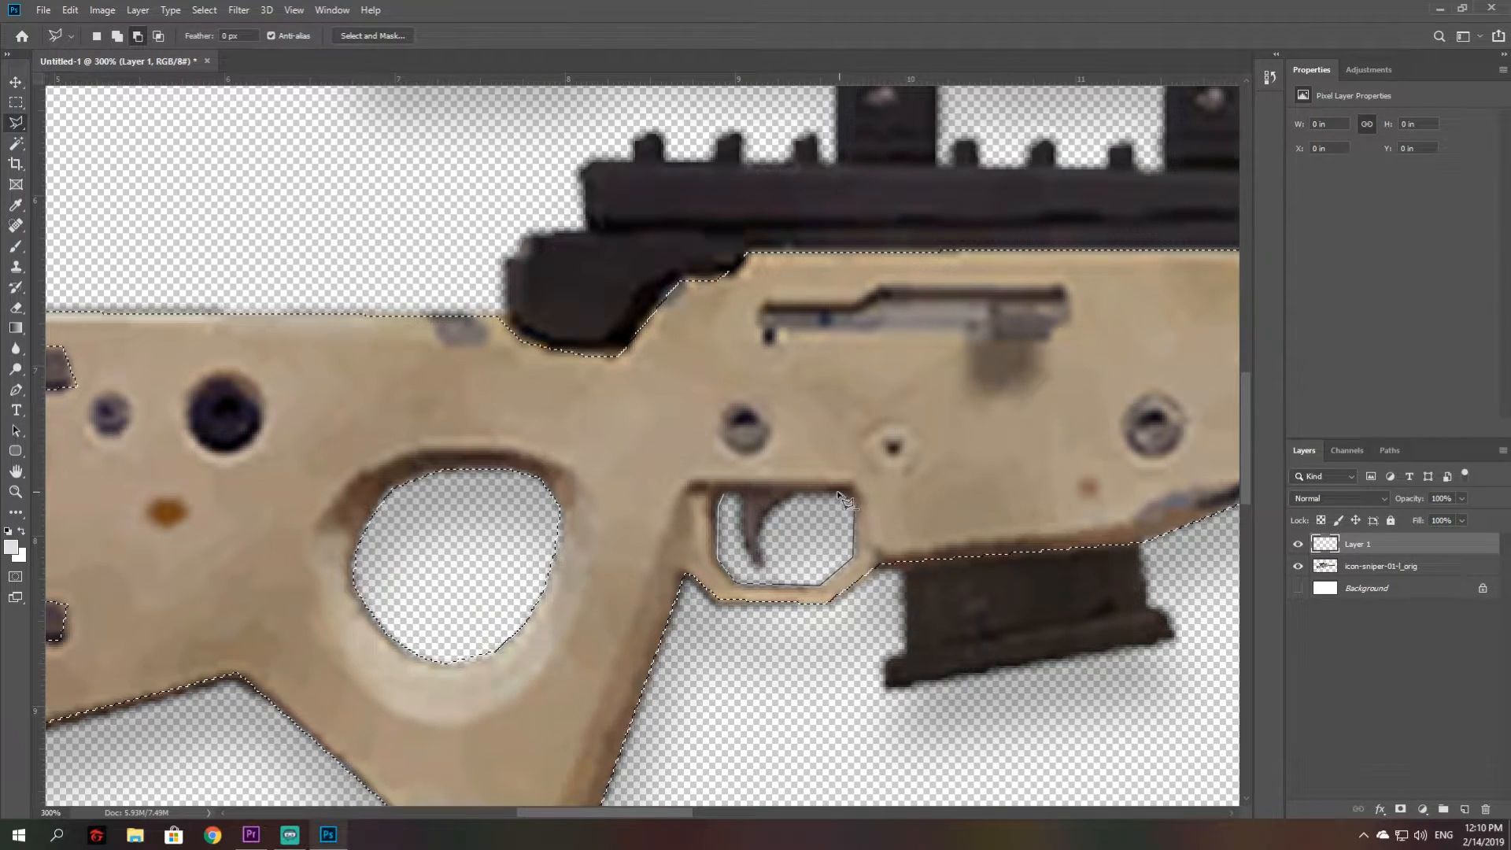
click(793, 496)
click(757, 539)
click(761, 563)
click(746, 545)
click(738, 498)
click(726, 494)
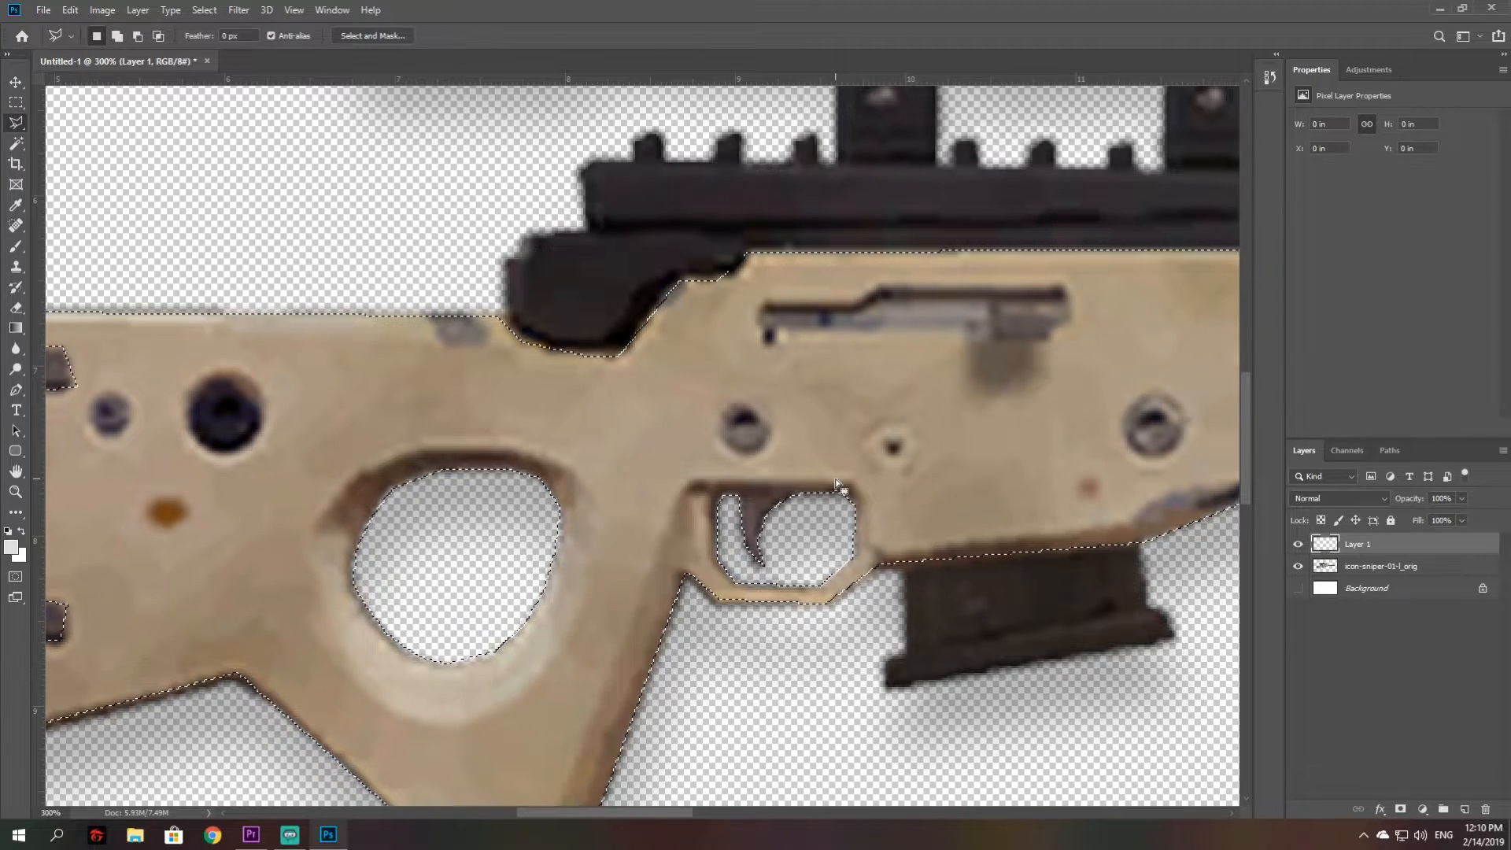
Step: Subtract the bolt and its slot on the rifle's body from the selection with the Polygonal Lasso
key(ctrl+minus)
key(ctrl+plus)
key(ctrl+plus)
drag(814, 487, 454, 483)
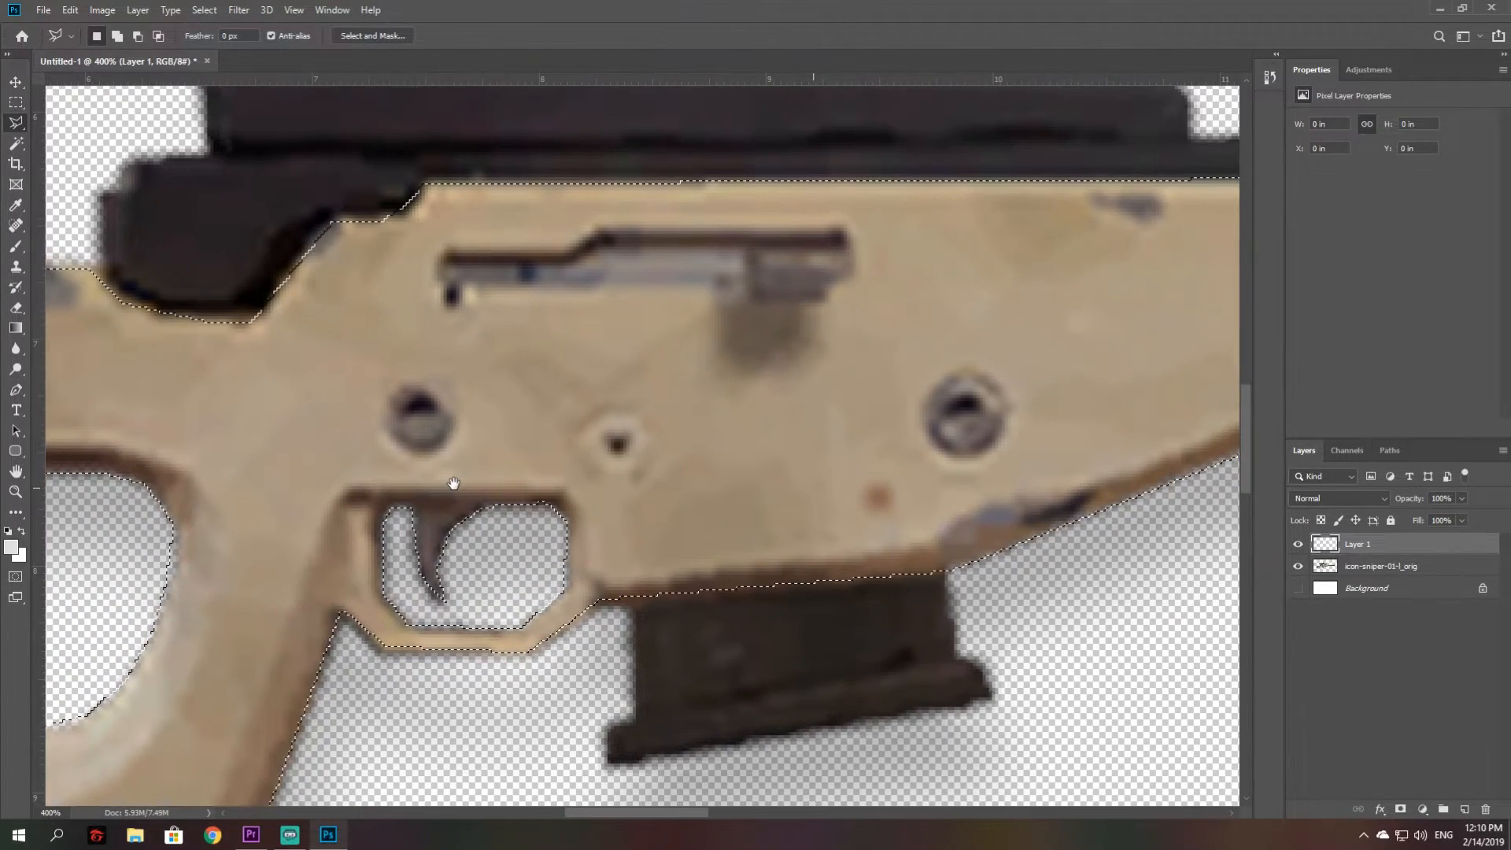
alt+click(442, 259)
click(437, 277)
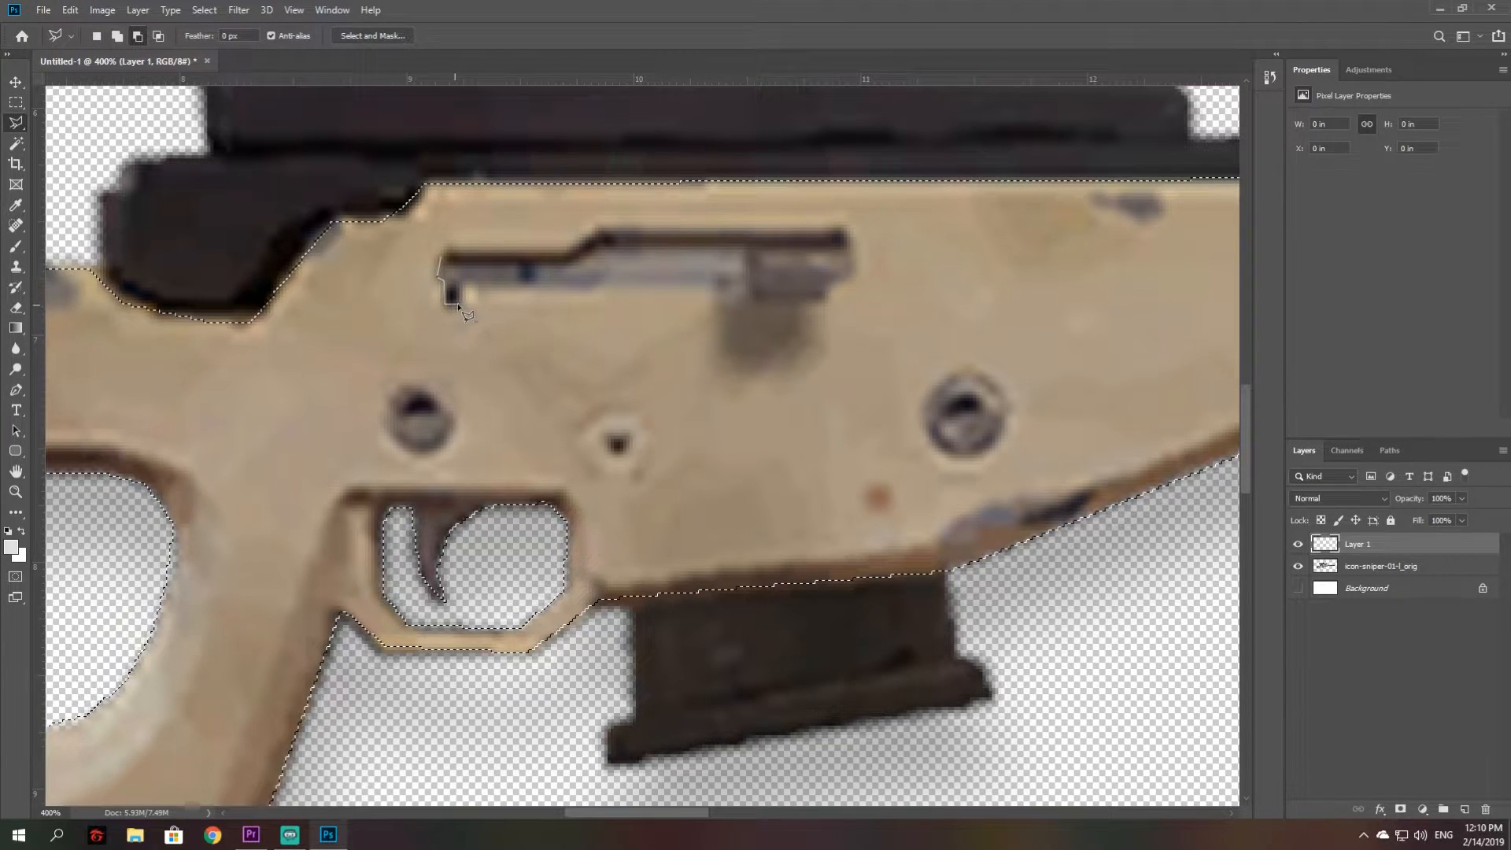
click(721, 280)
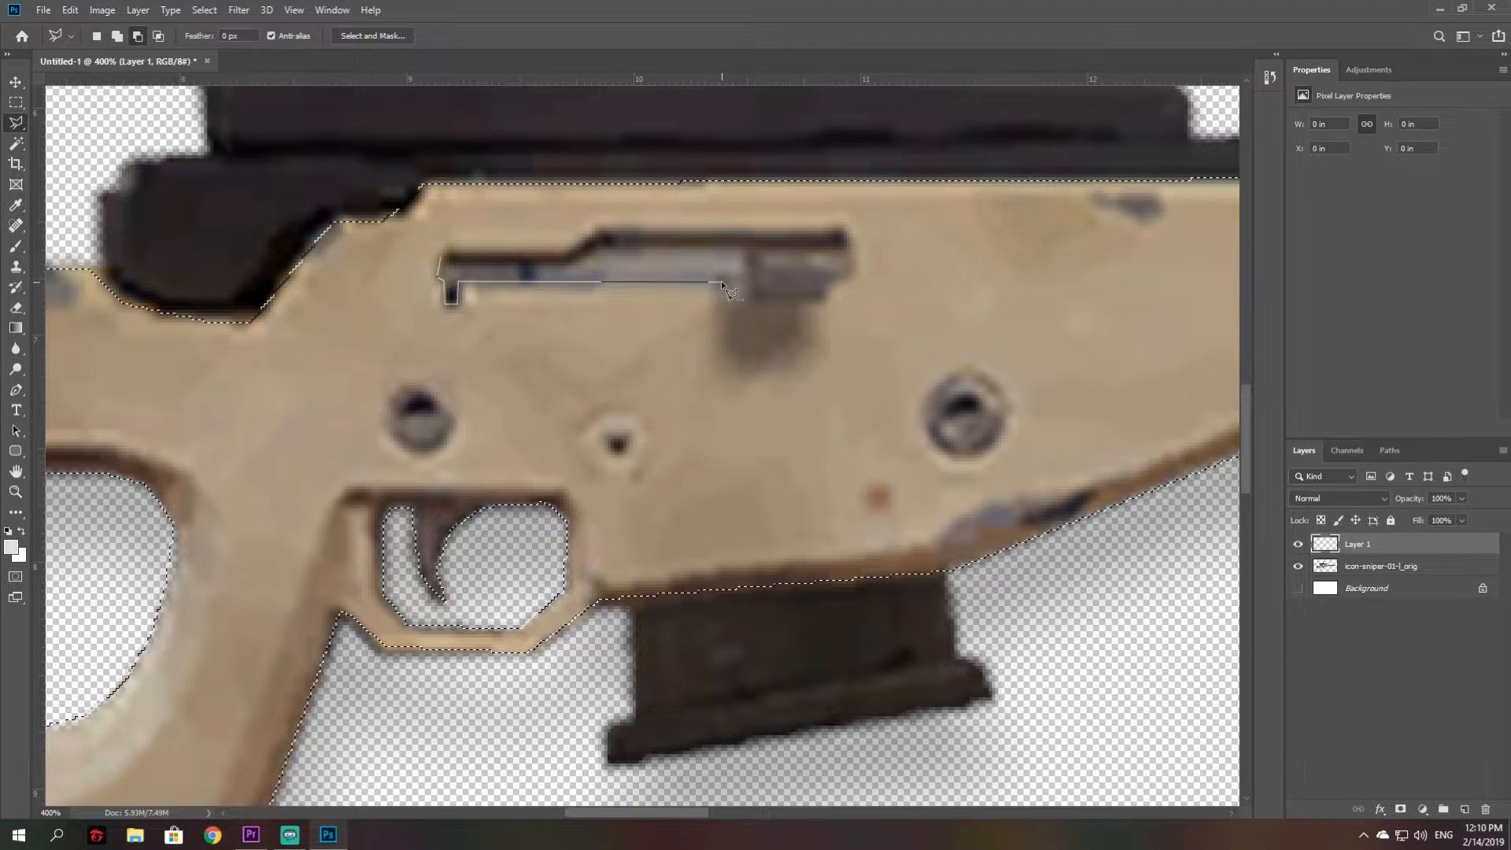
click(734, 295)
click(824, 296)
click(834, 285)
click(854, 277)
click(849, 233)
click(840, 225)
click(598, 230)
click(568, 250)
click(459, 251)
click(450, 248)
click(443, 258)
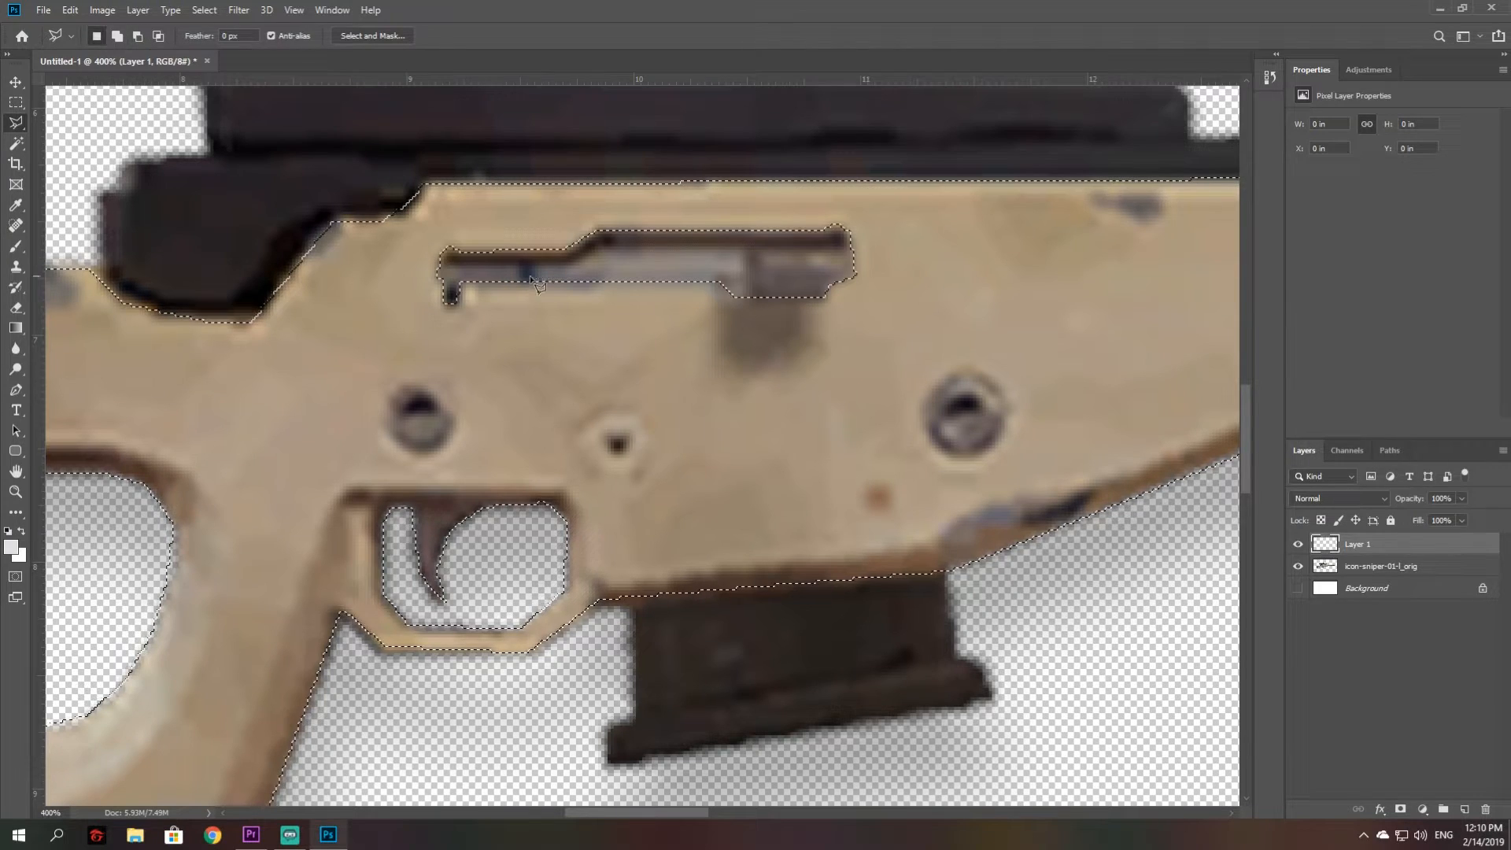
Step: Set the foreground color to bright yellow, ffde00
key(ctrl+minus)
key(ctrl+minus)
key(ctrl+minus)
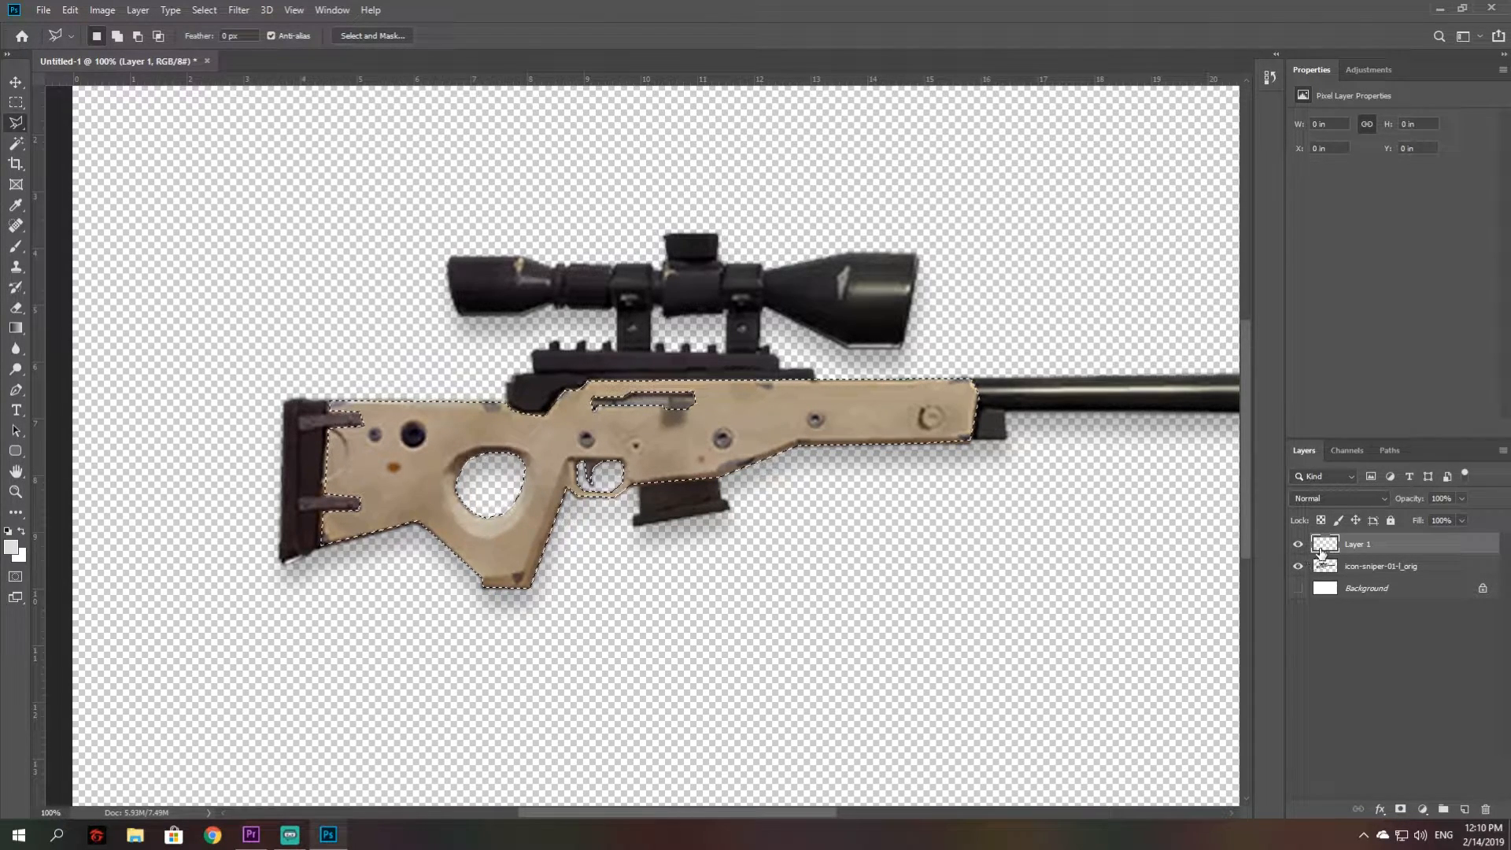
click(11, 547)
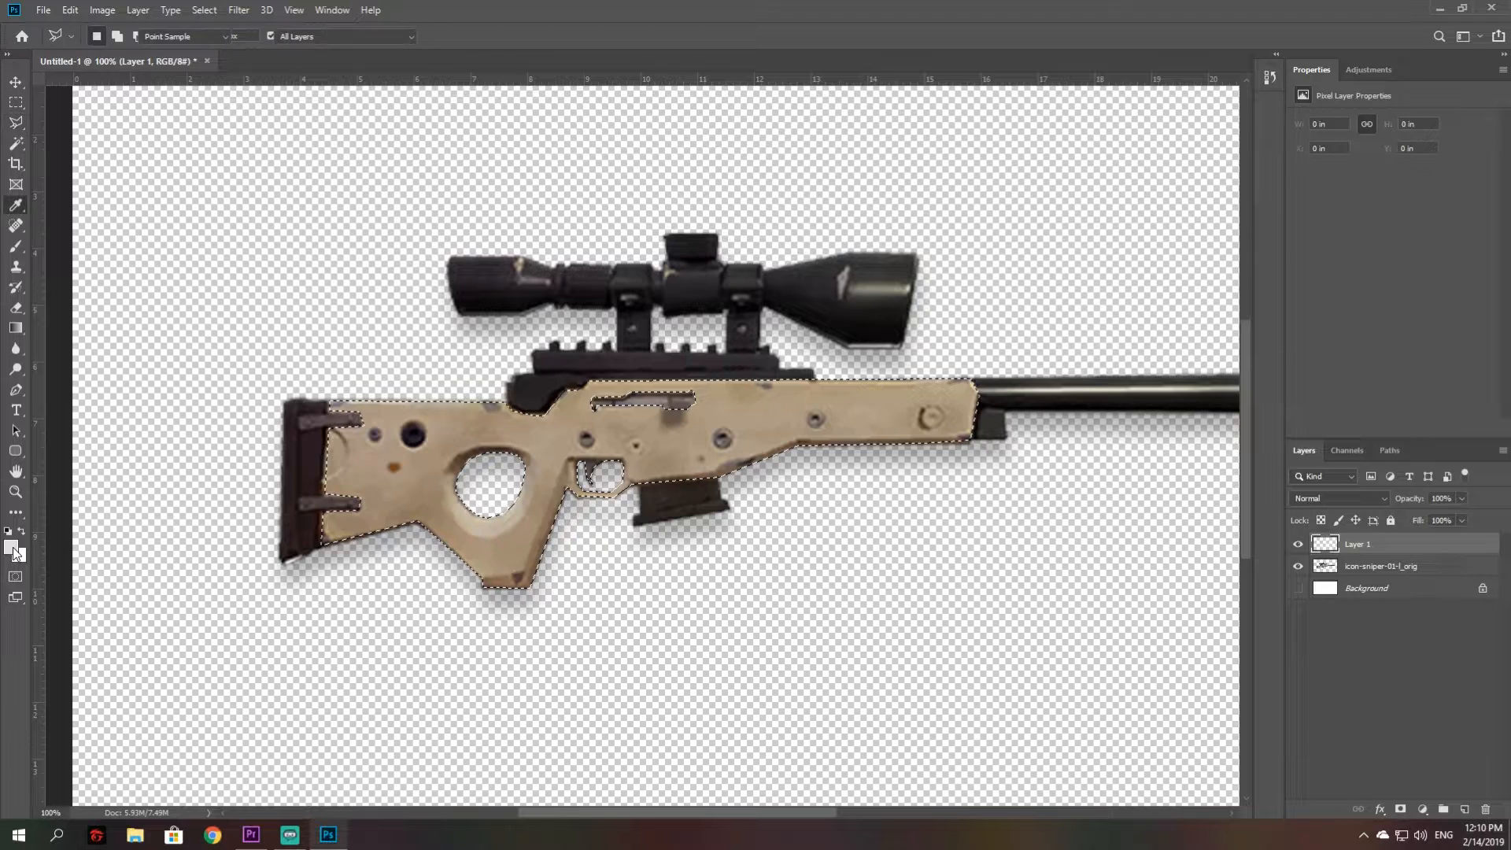
text(d8c022)
drag(1151, 187, 1263, 108)
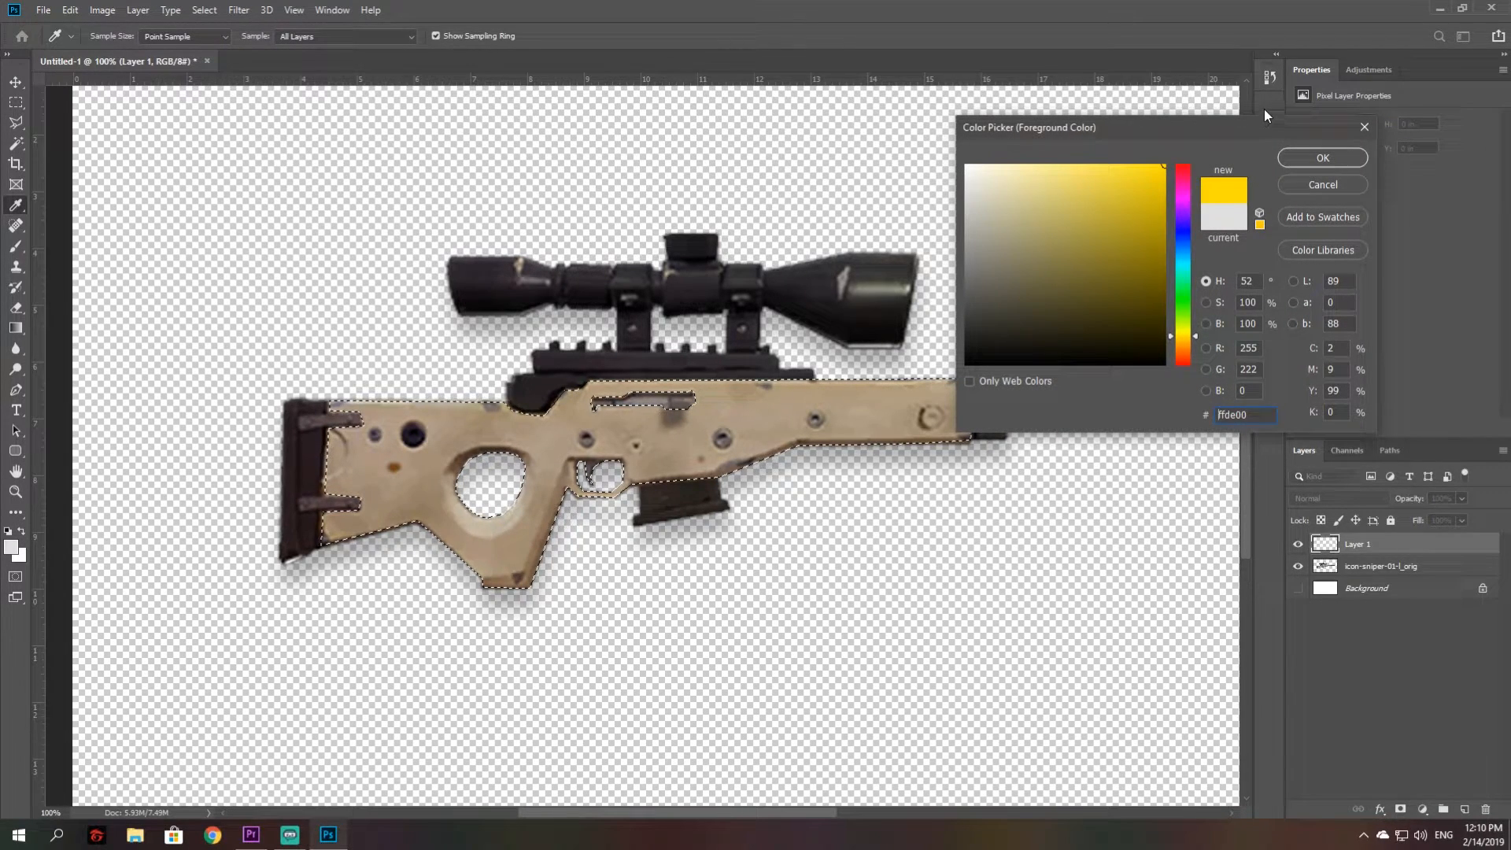
click(1344, 158)
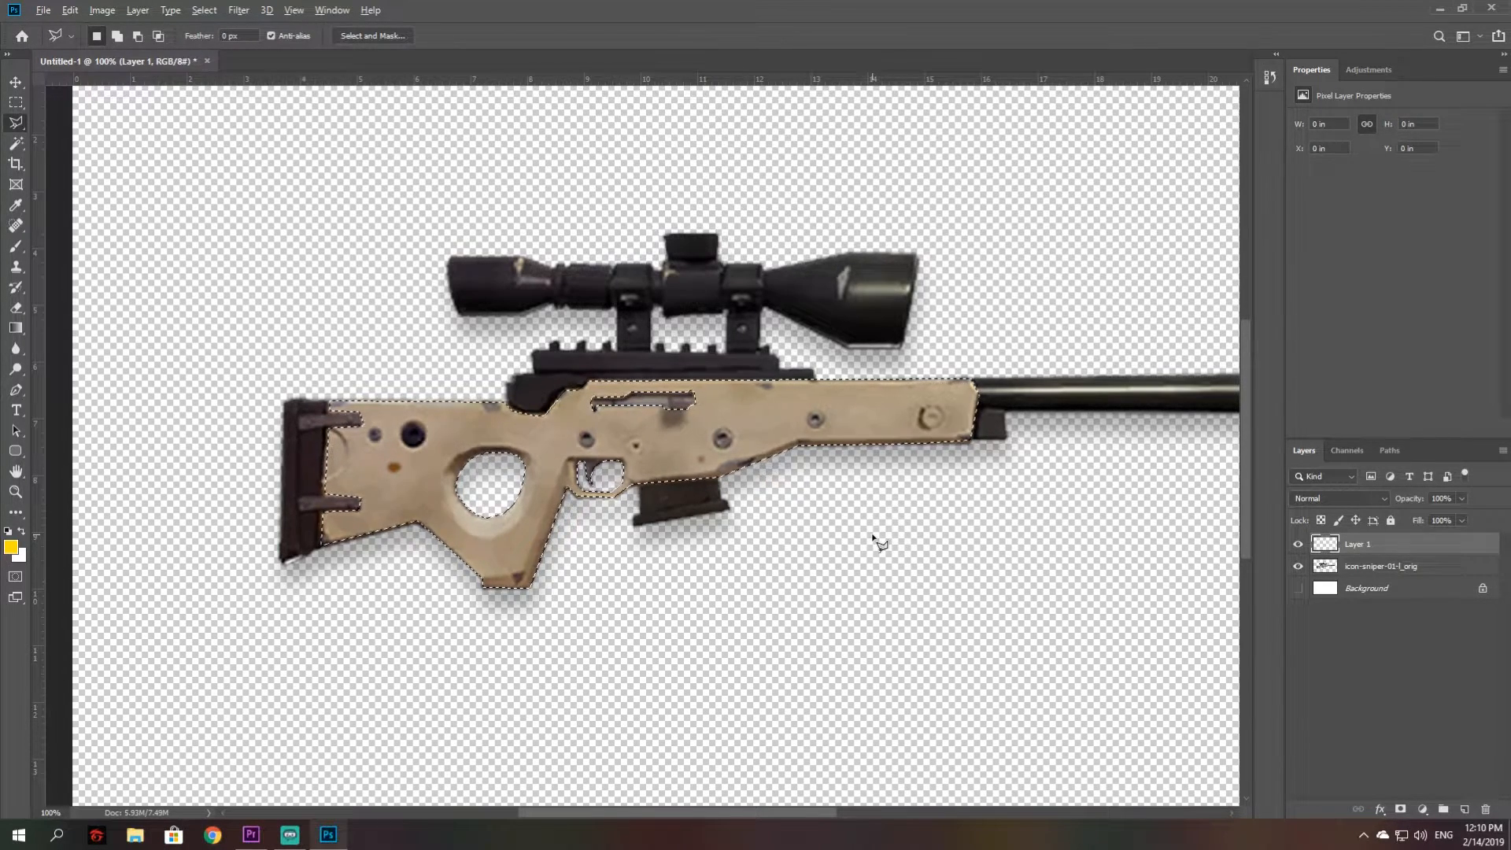
Step: Fill the selection on Layer 1 with the yellow foreground color and set the layer's blend mode to Color
key(alt+BackSpace)
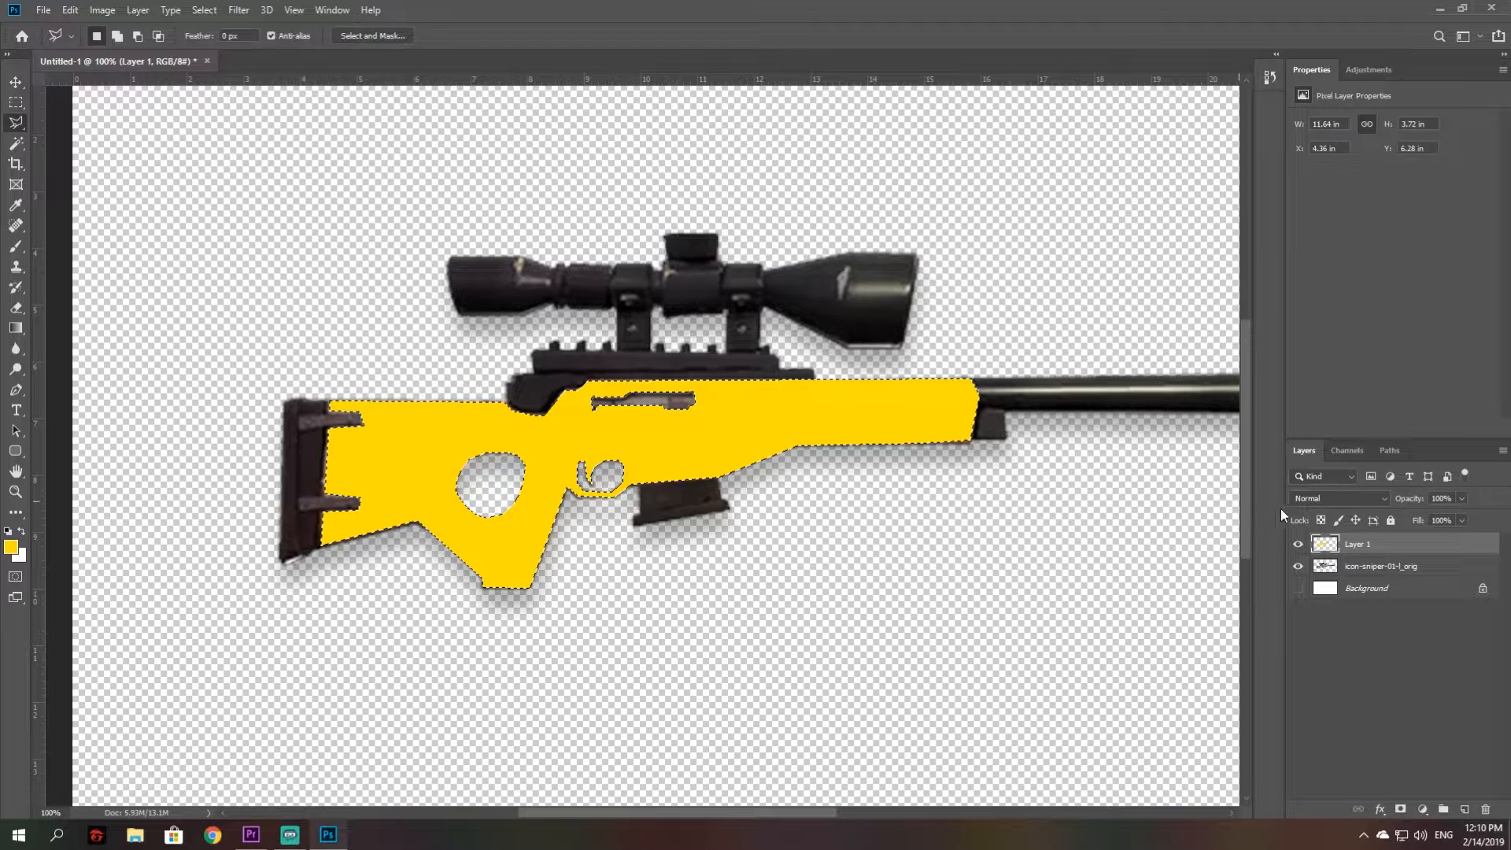
click(1322, 499)
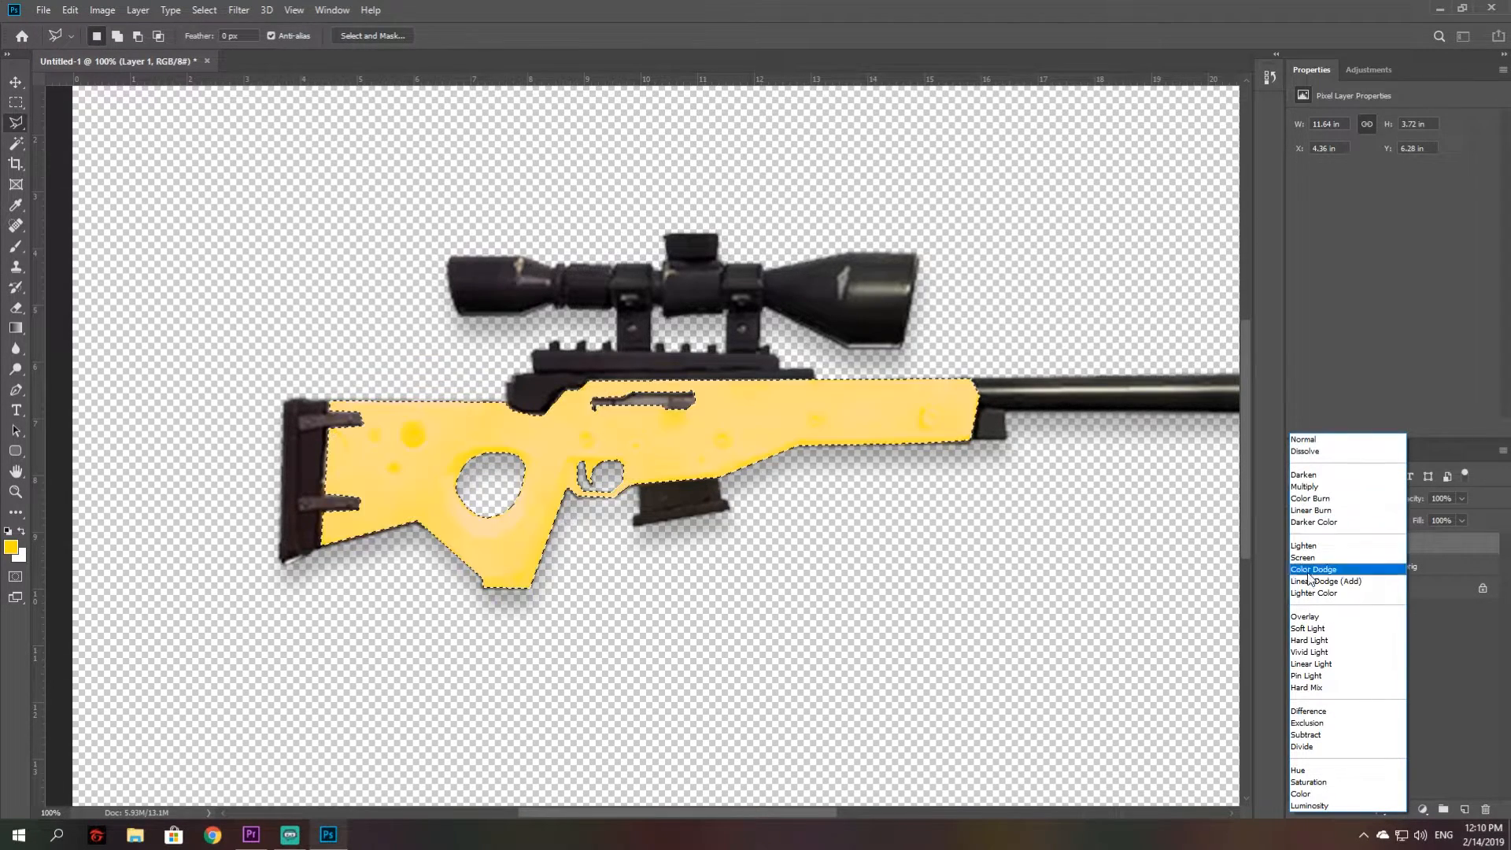
click(1307, 794)
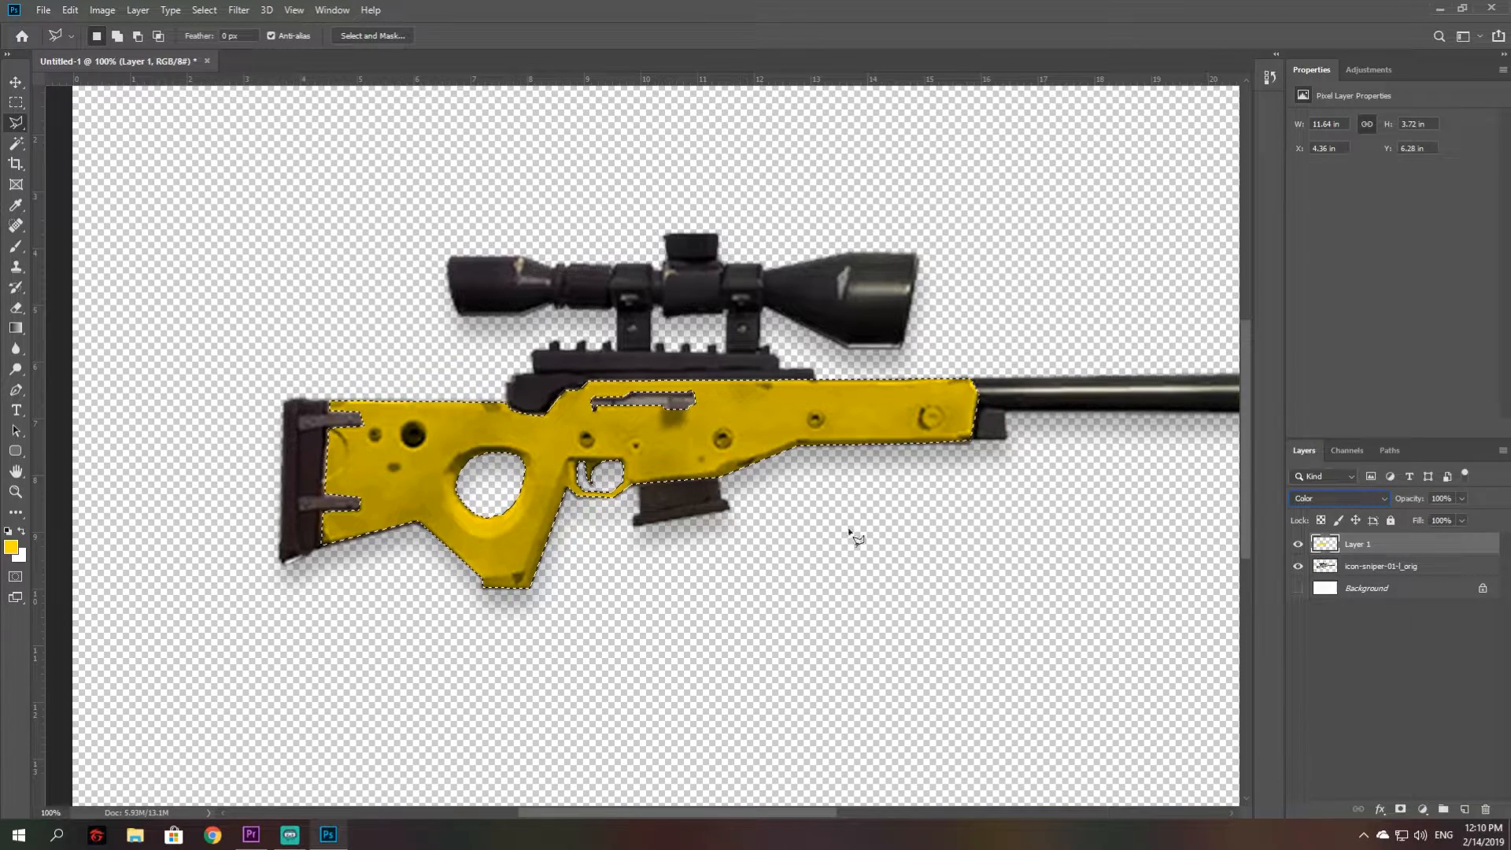
Step: Hide and reshow Layer 1 with the Move tool active to compare the rifle with and without the yellow tint
click(16, 82)
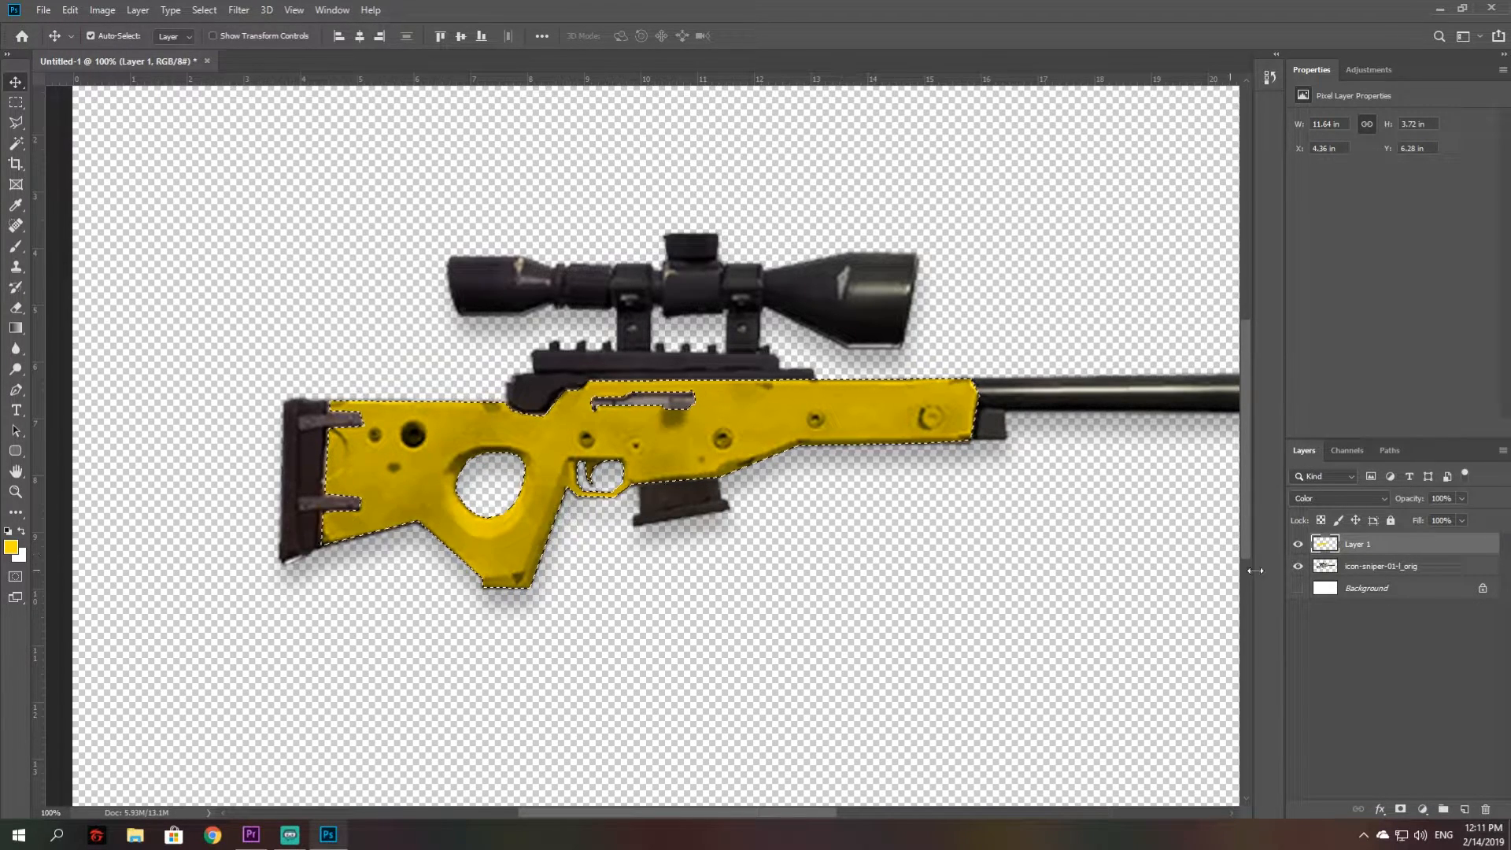
click(1296, 547)
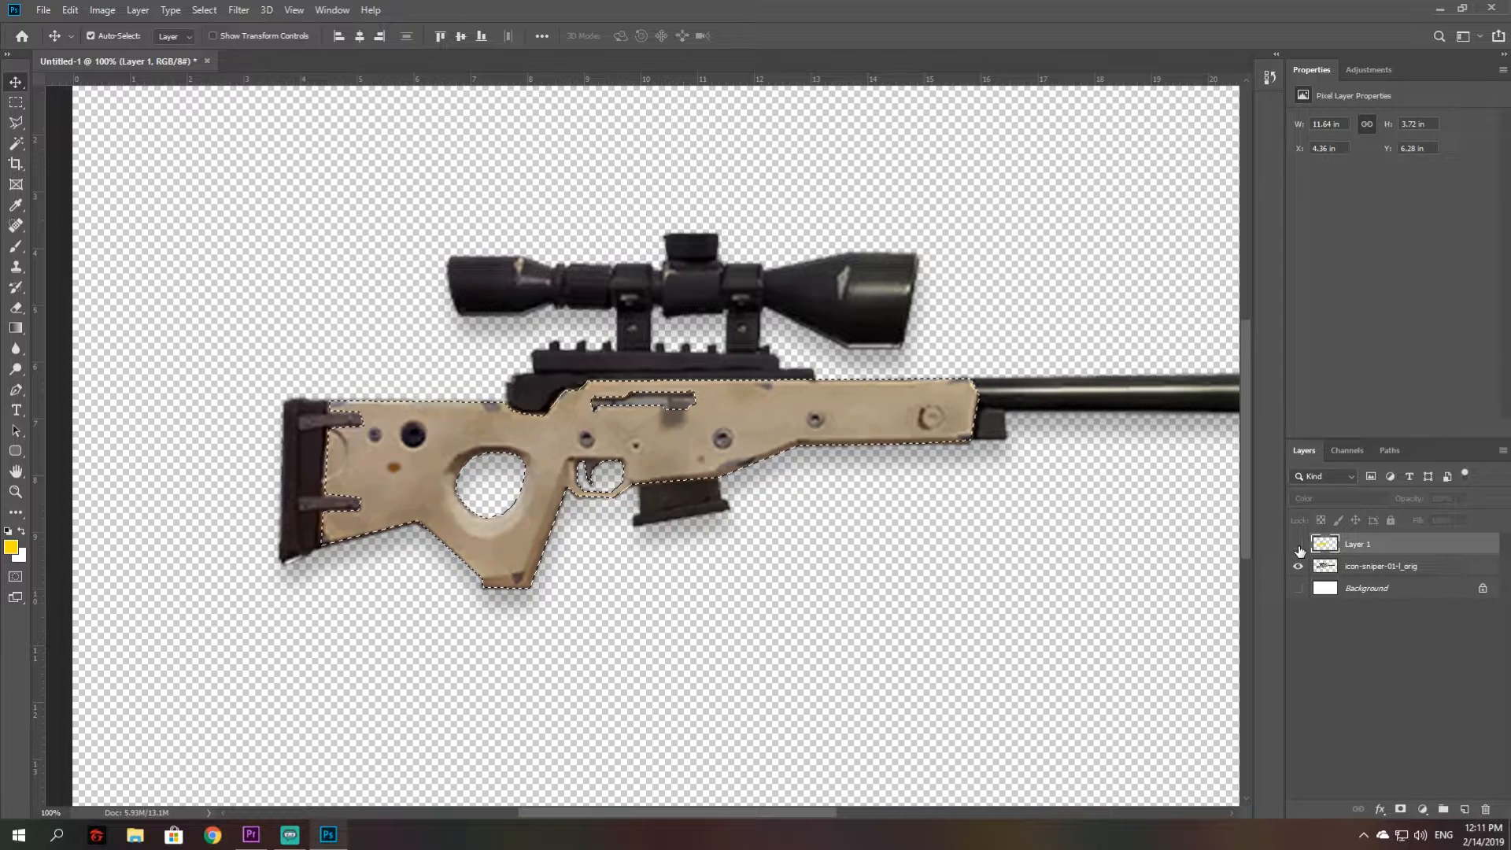
click(1298, 546)
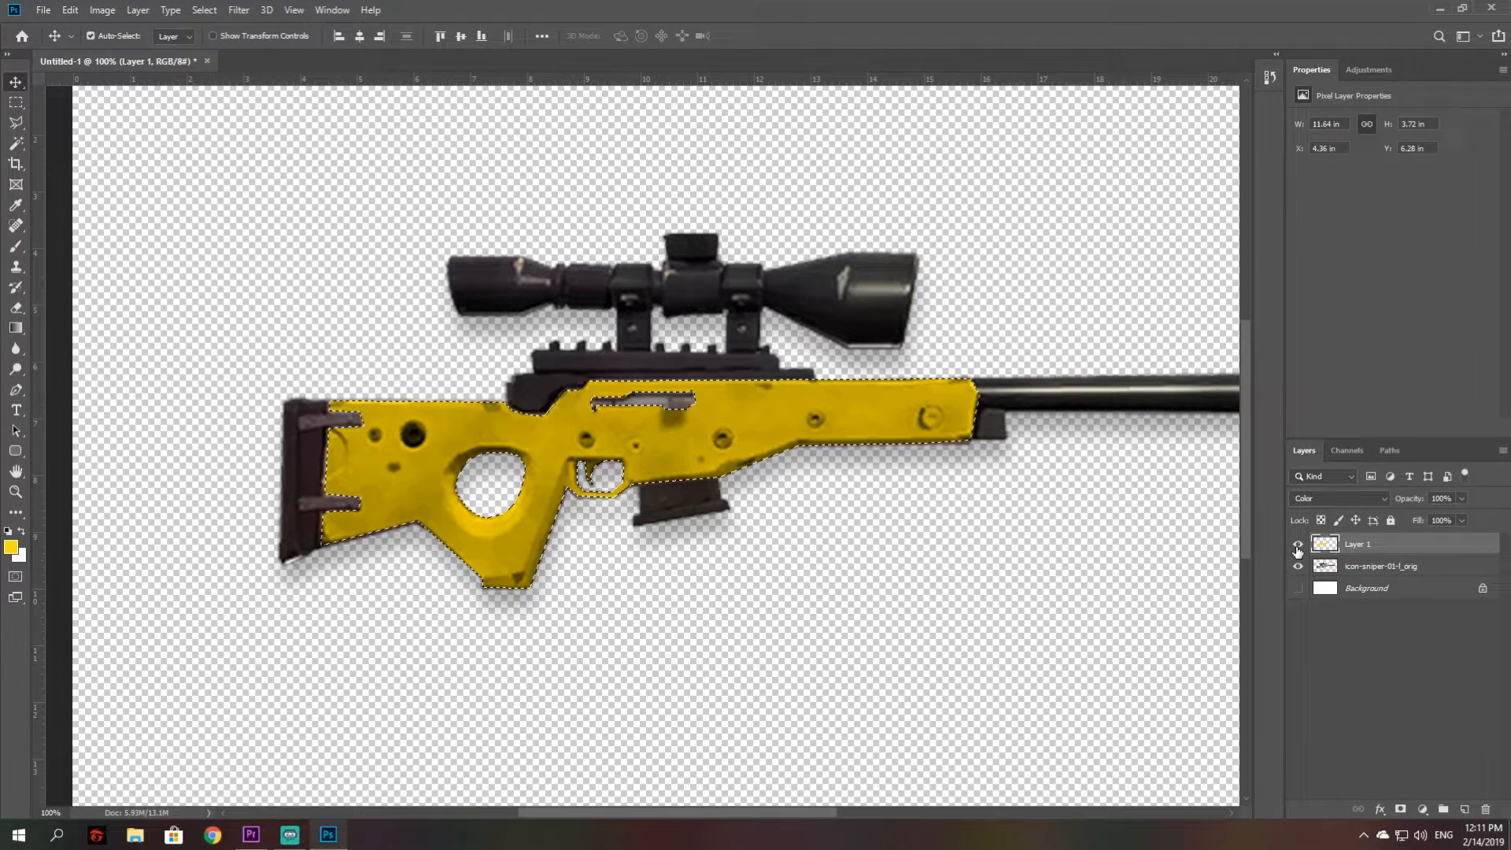
Step: Add a new layer above Layer 1 and set the foreground color to a light neutral gray
click(1465, 810)
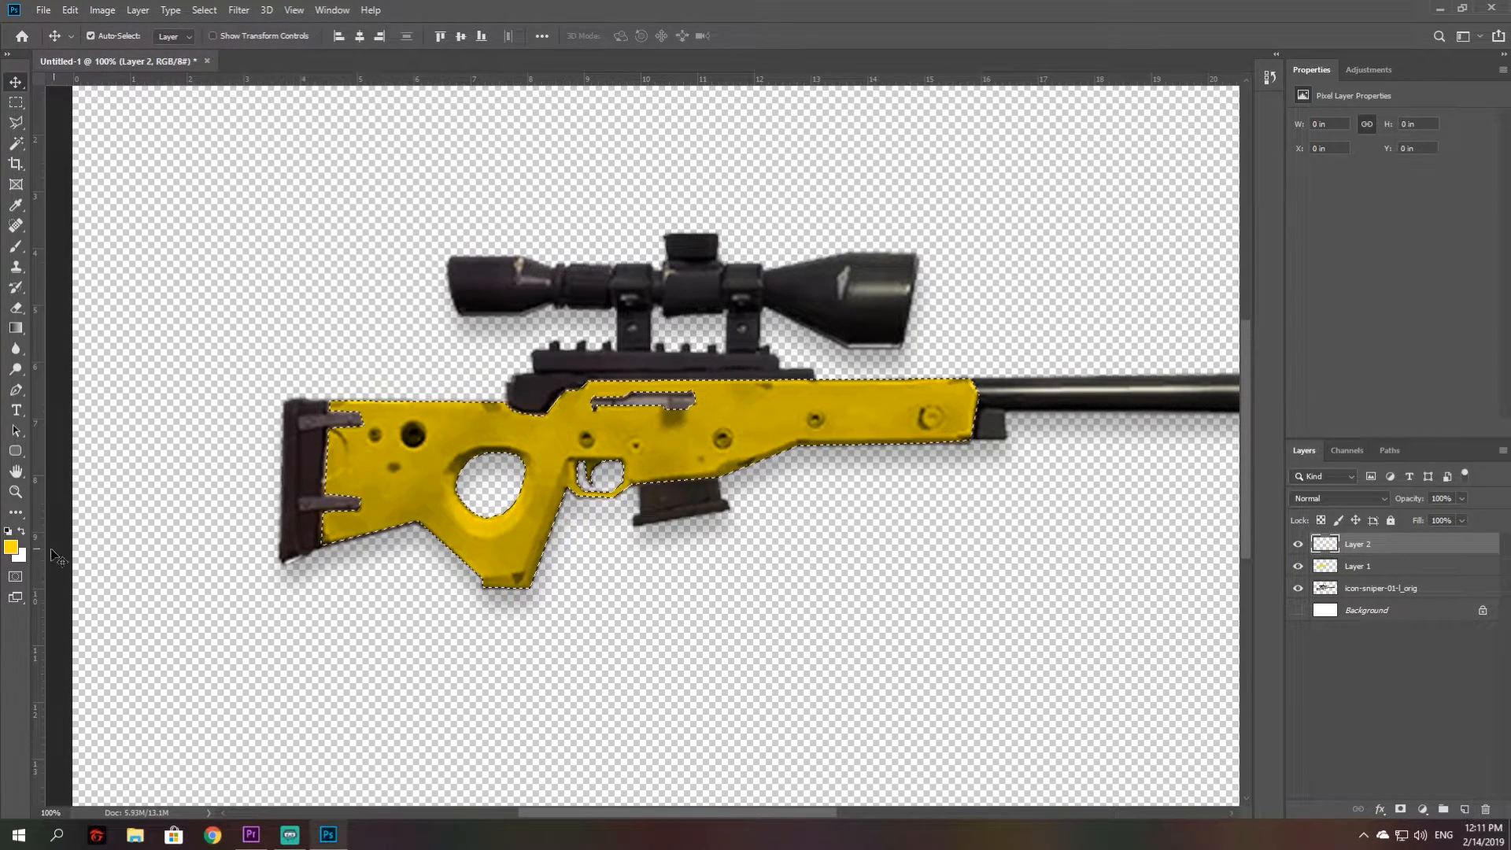
click(11, 548)
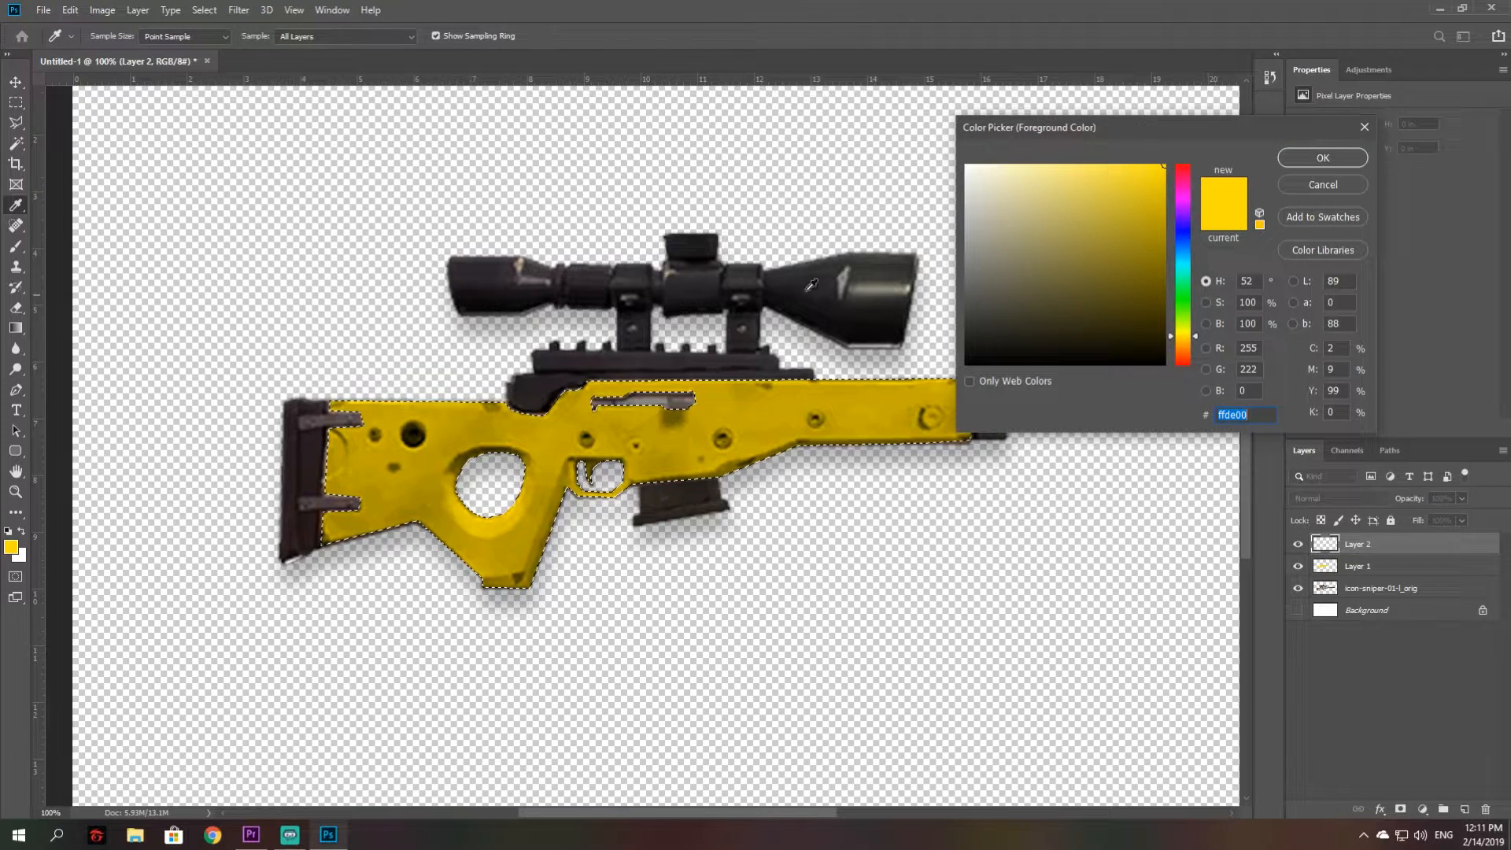
click(950, 203)
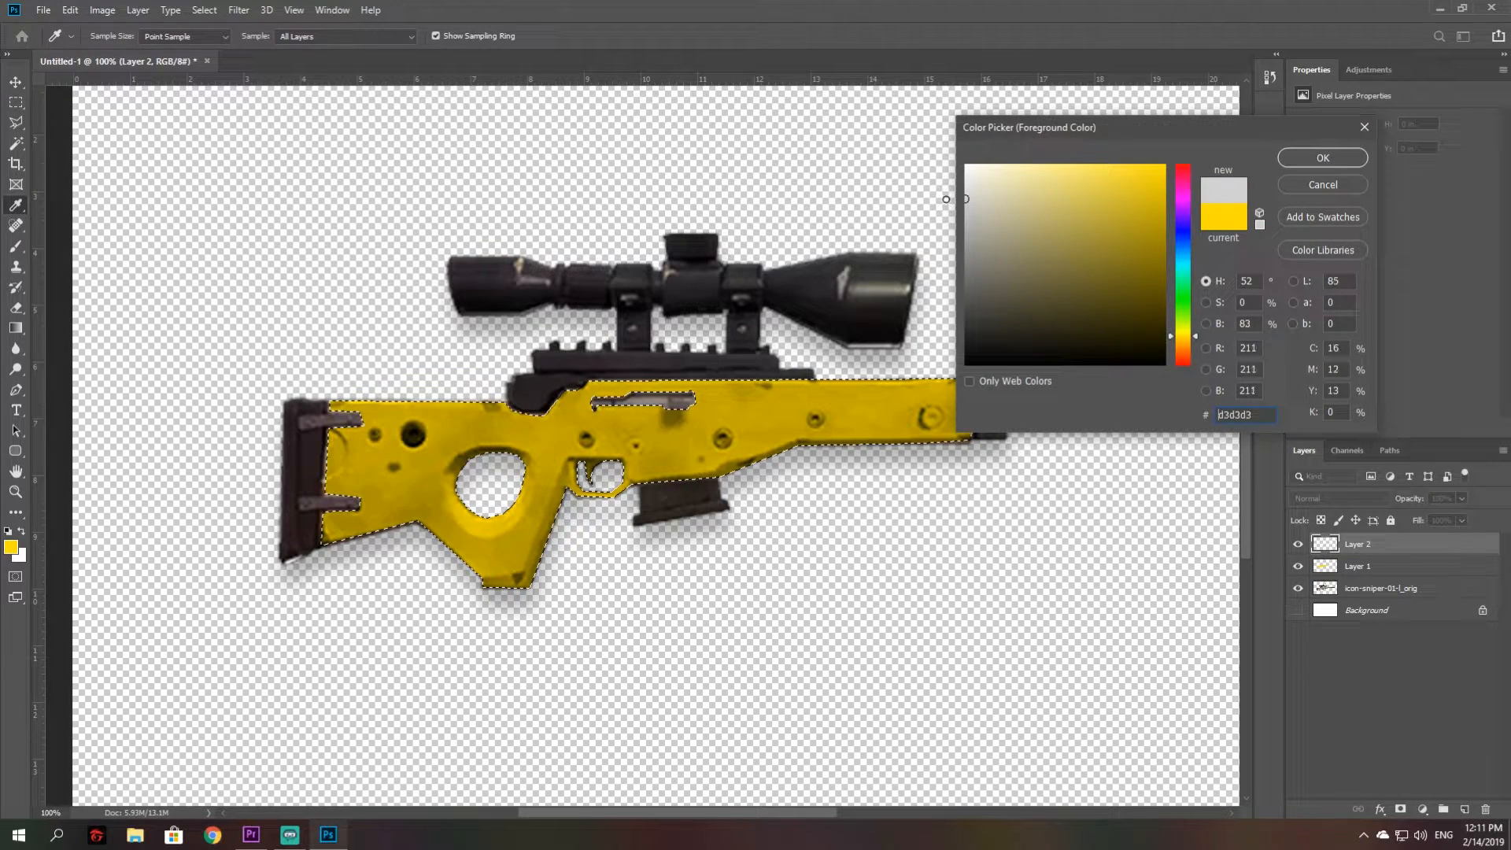
click(1323, 158)
key(v)
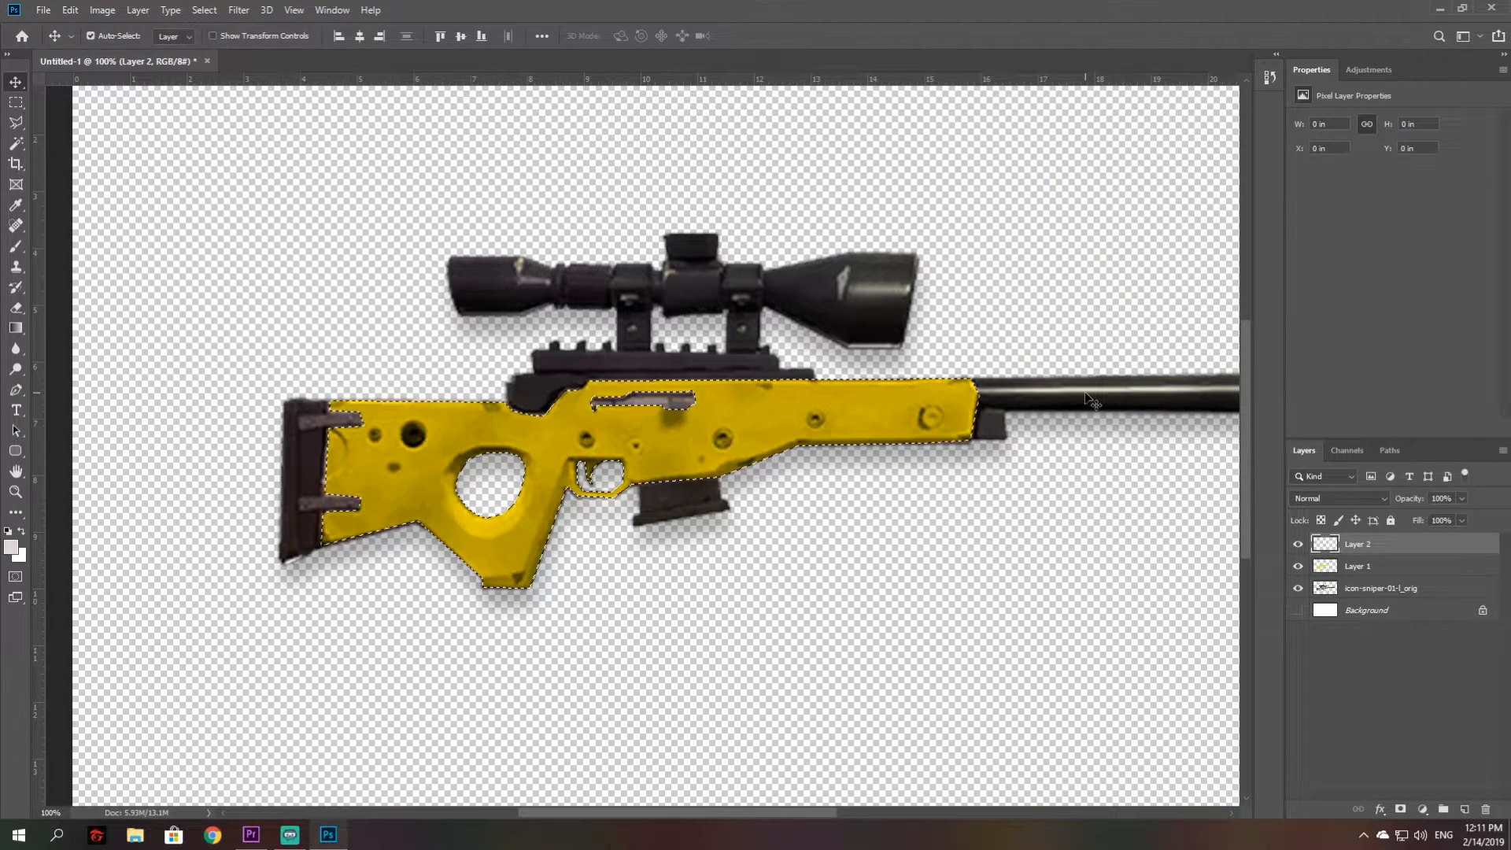
Step: Switch to the Brush tool and enlarge the brush to 175 px
key(b)
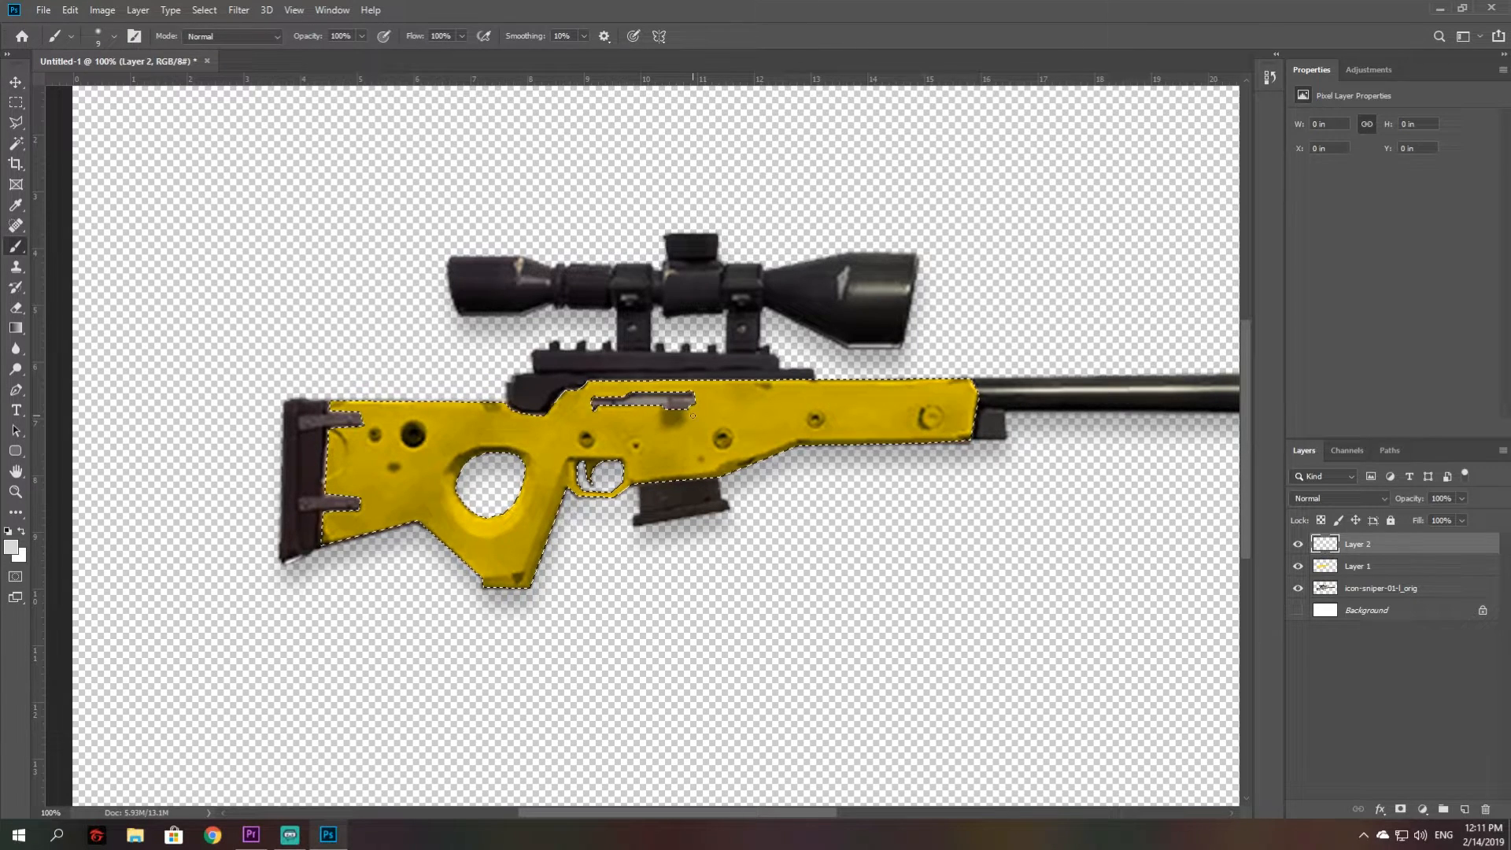
key(bracketright)
key(bracketright)
key(bracketright)
key(bracketright)
key(bracketright)
key(bracketright)
key(bracketright)
key(bracketright)
key(bracketright)
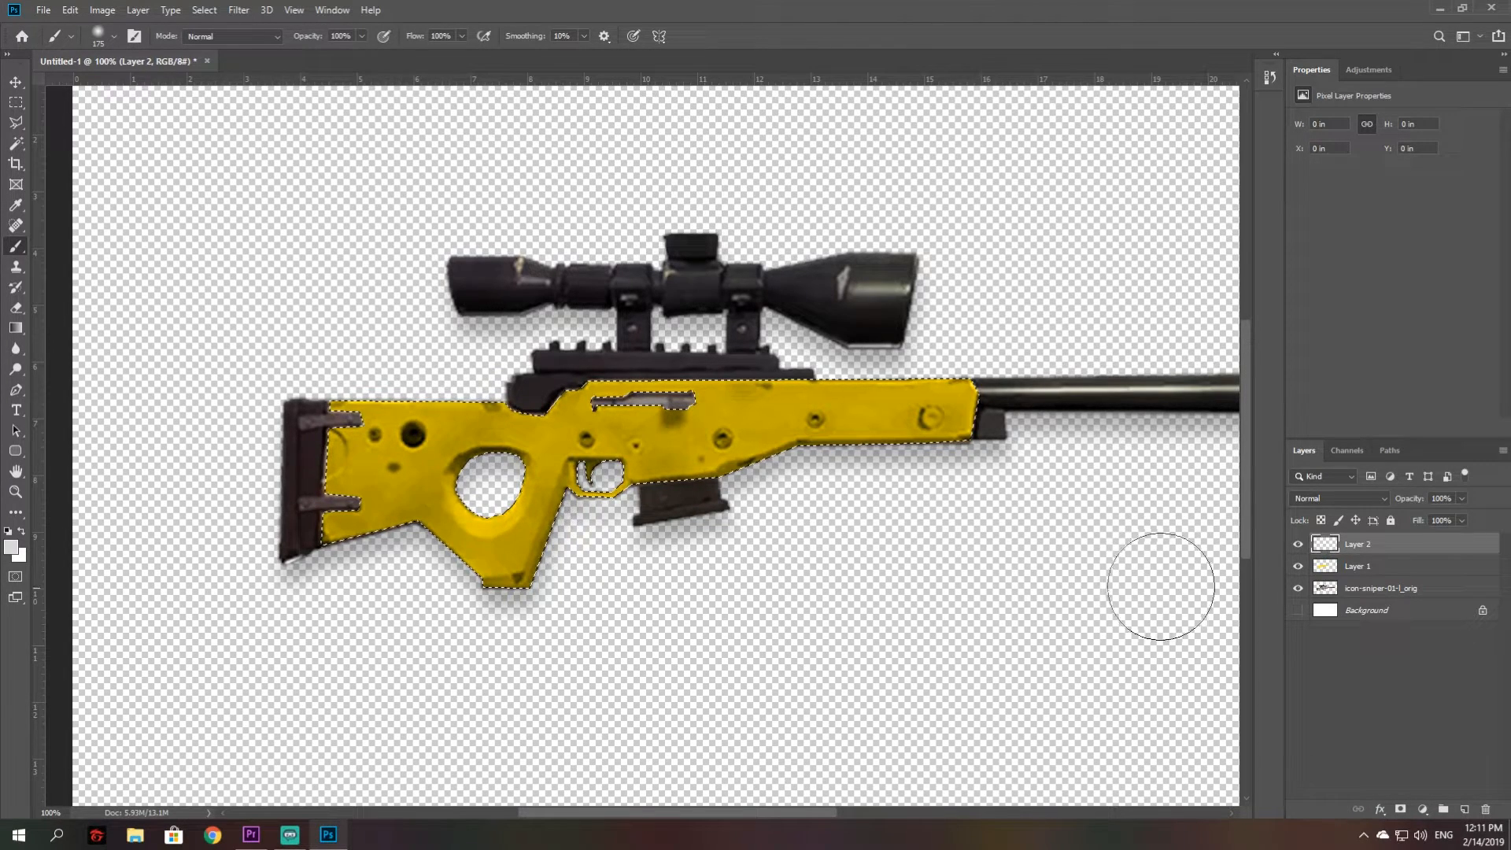
Step: Fill the selection on Layer 2 with the light gray, set its blend mode to Overlay, and deselect
key(alt+BackSpace)
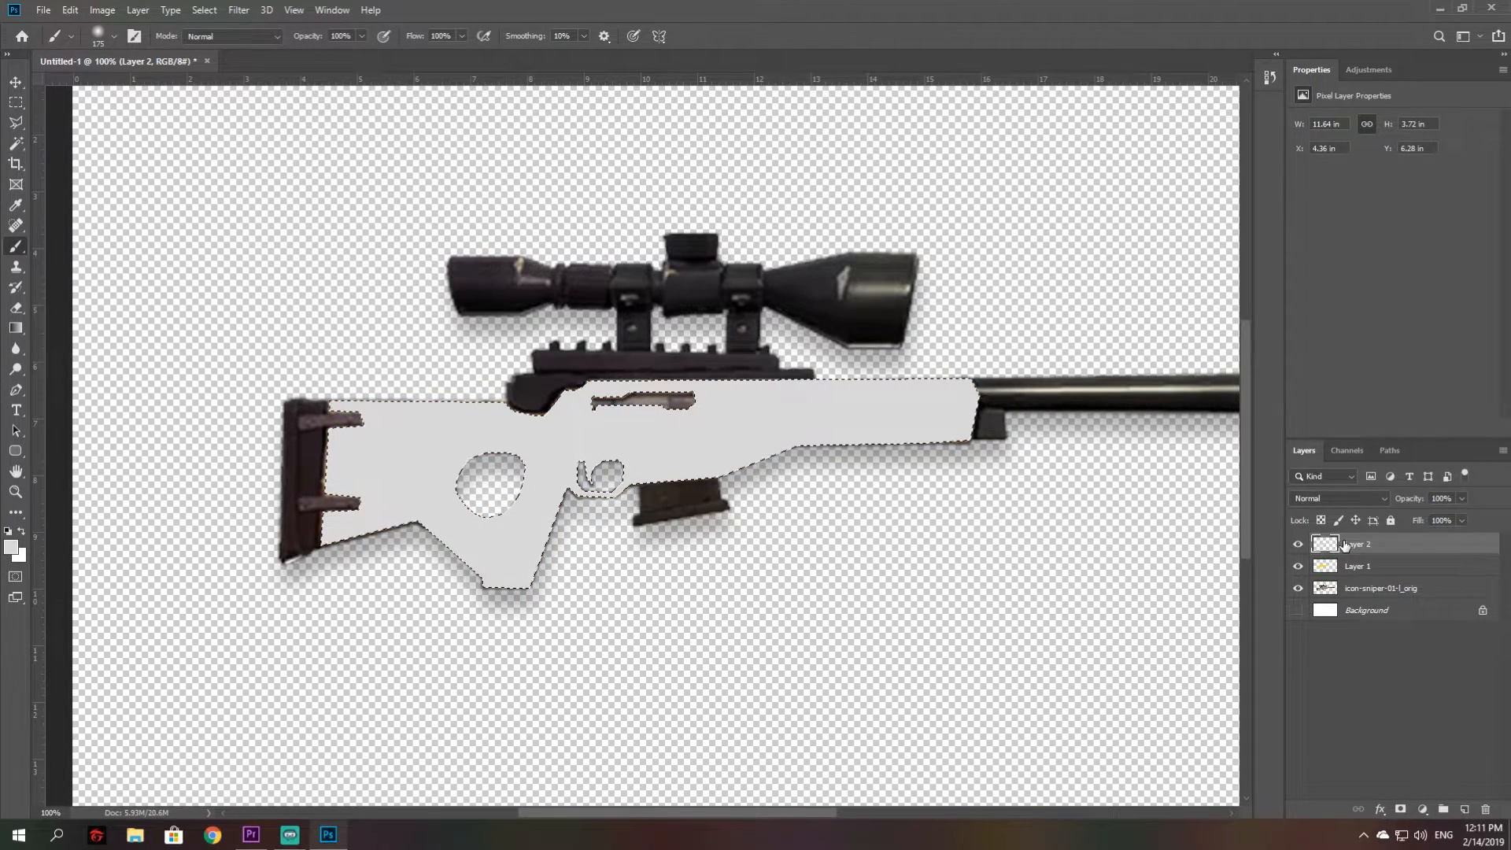
click(1331, 500)
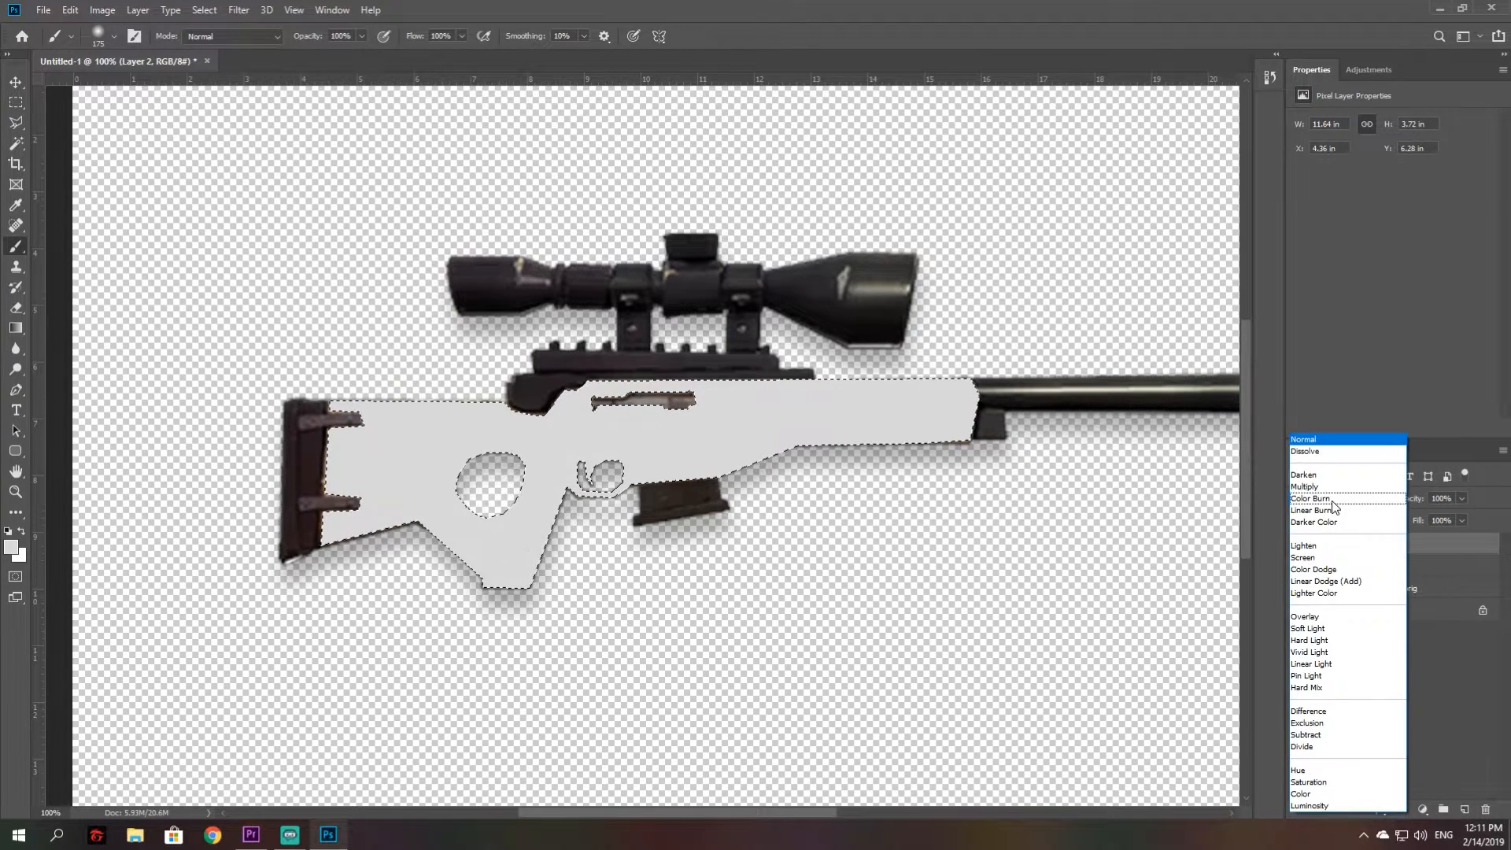
click(1313, 622)
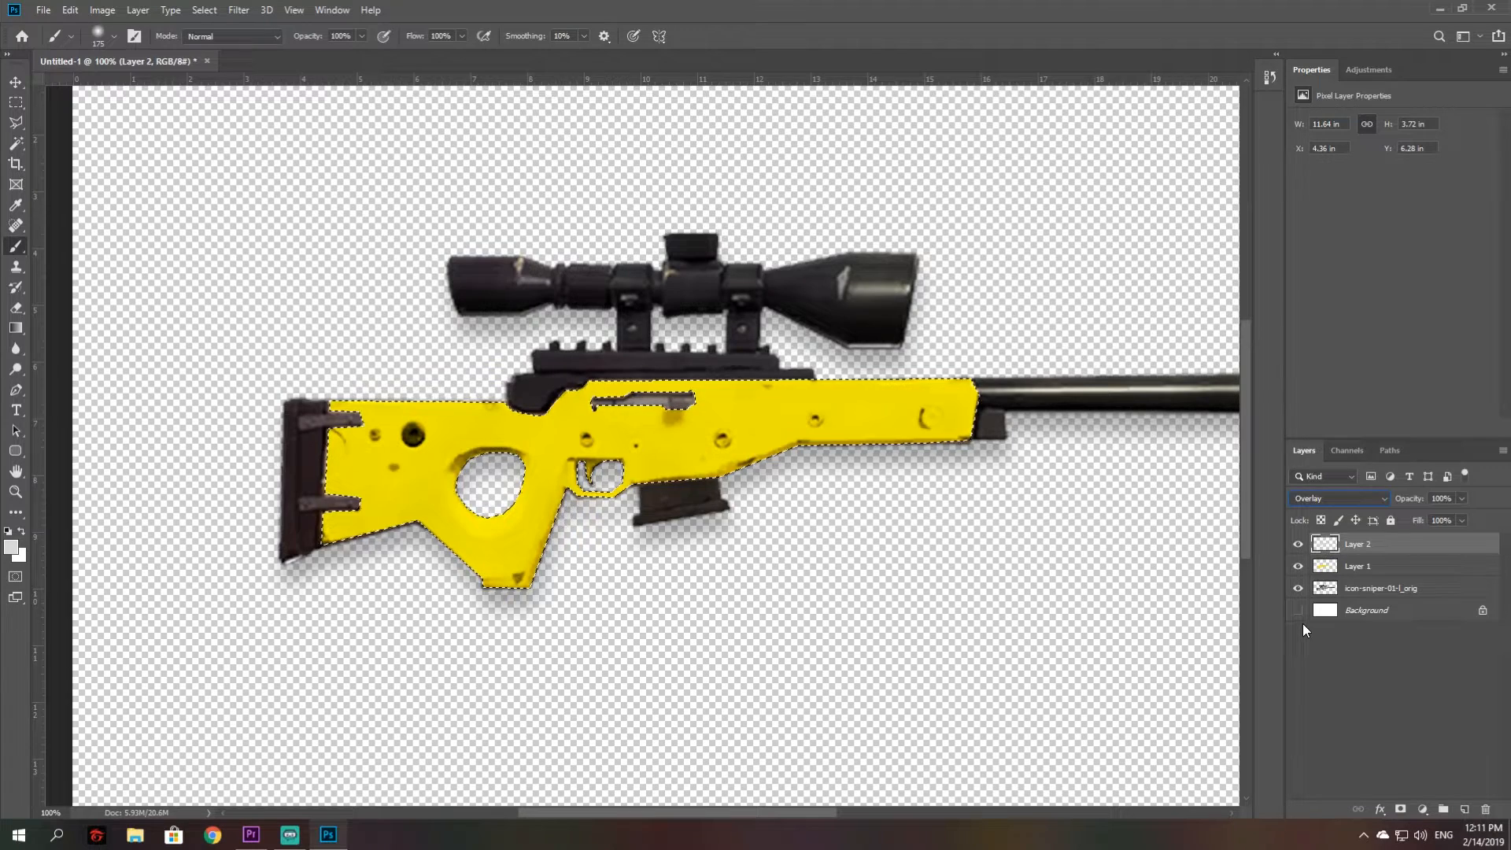
key(ctrl+d)
key(ctrl+minus)
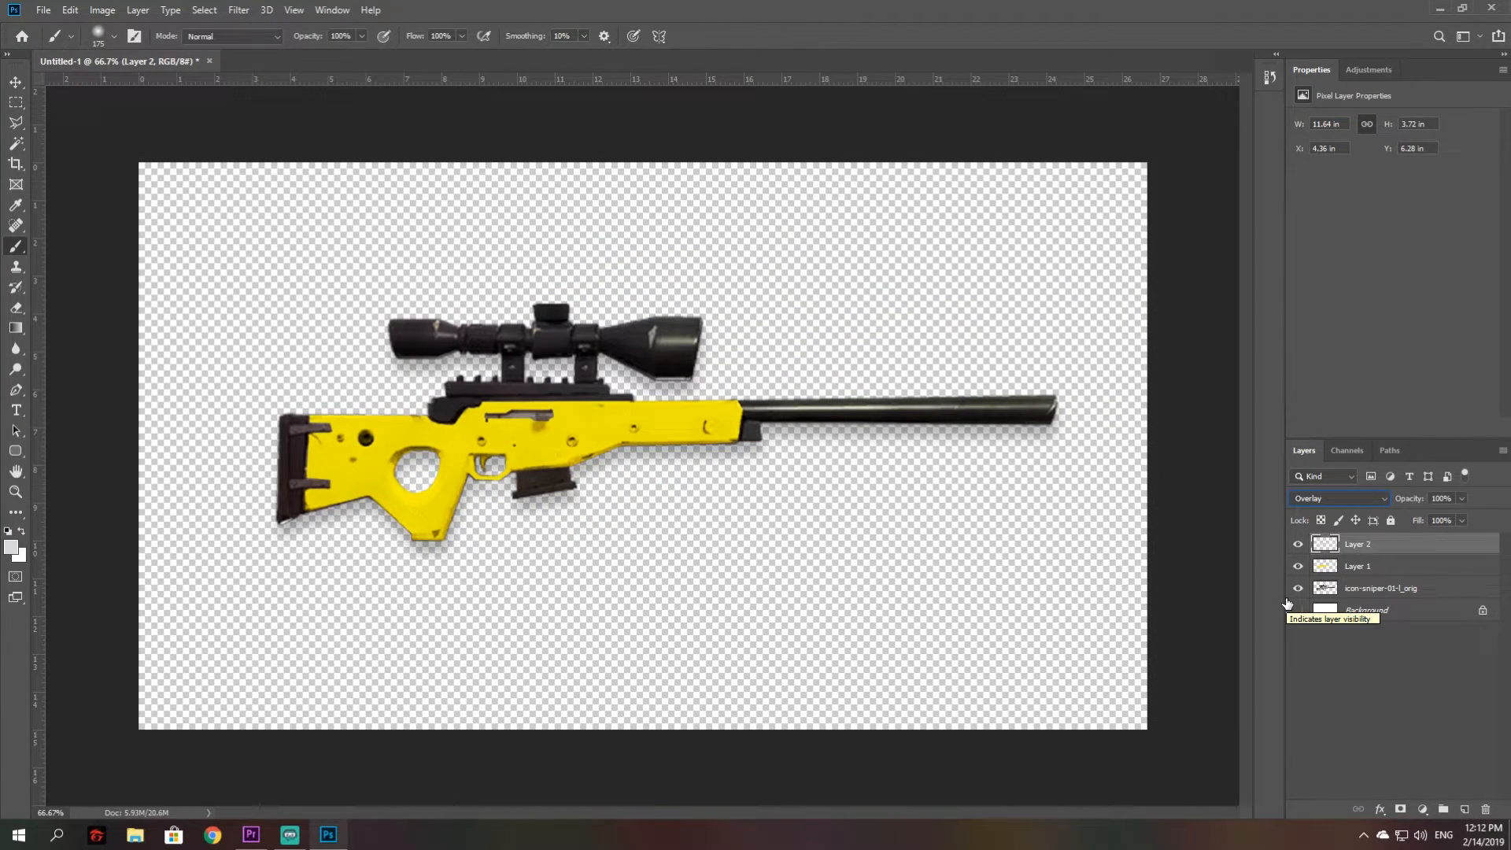
Step: Enable a Drop Shadow in Layer 1's blending options and open the effect's settings
key(ctrl+plus)
click(1371, 567)
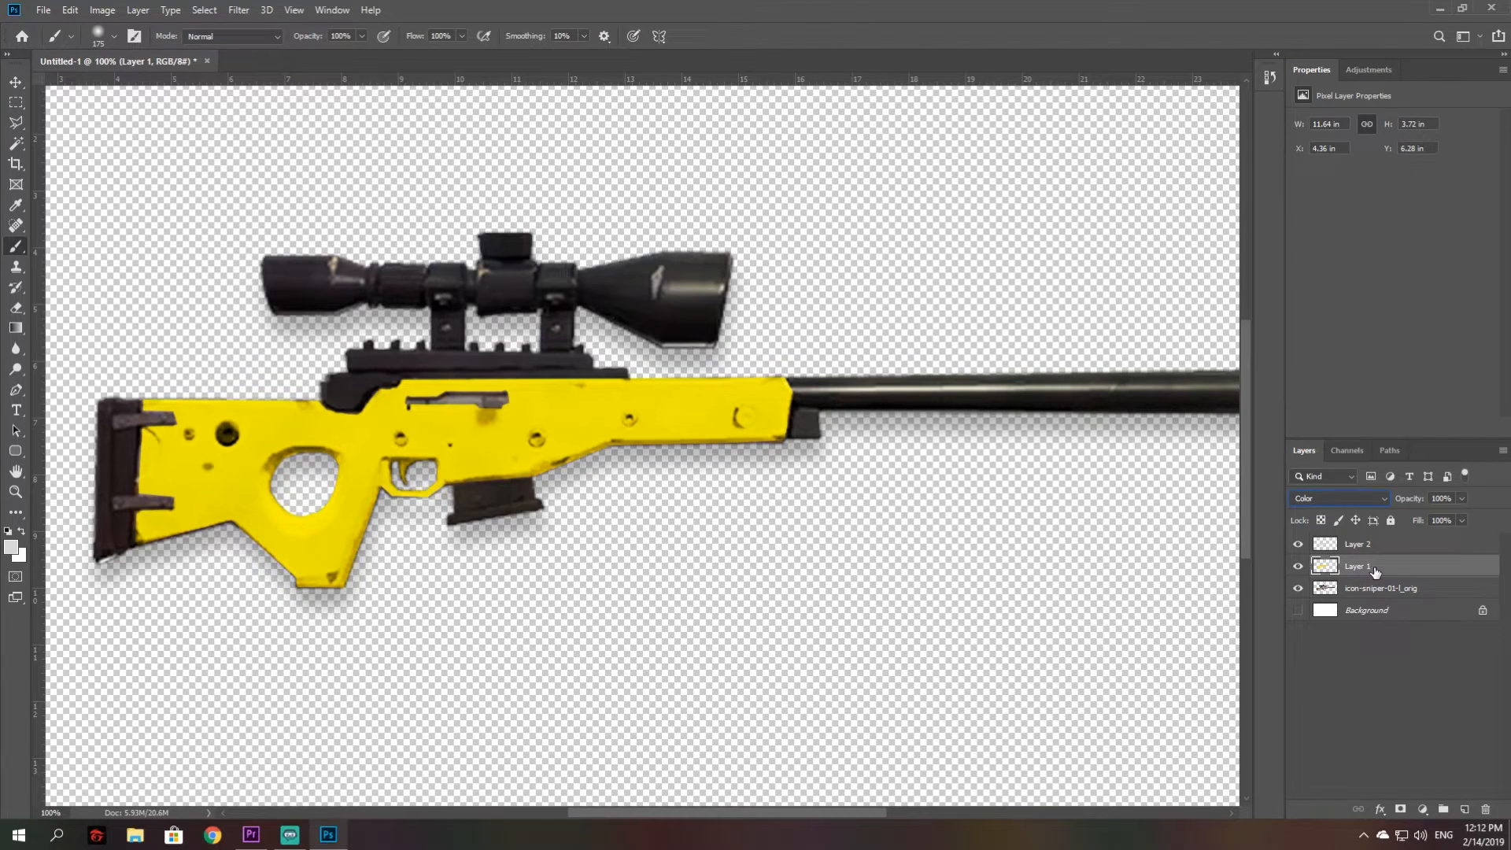
right_click(1376, 571)
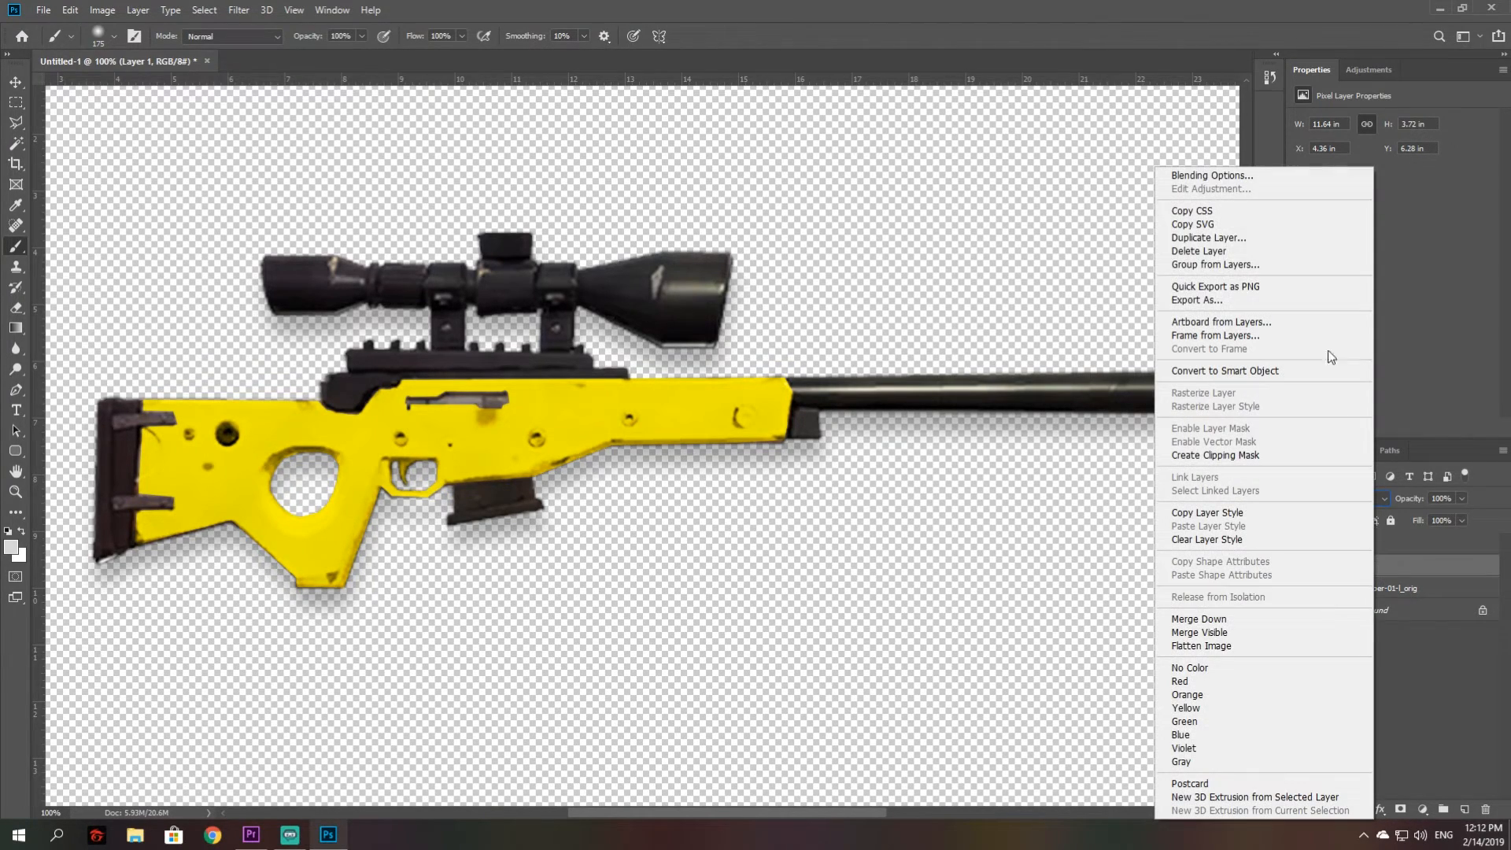
click(1206, 176)
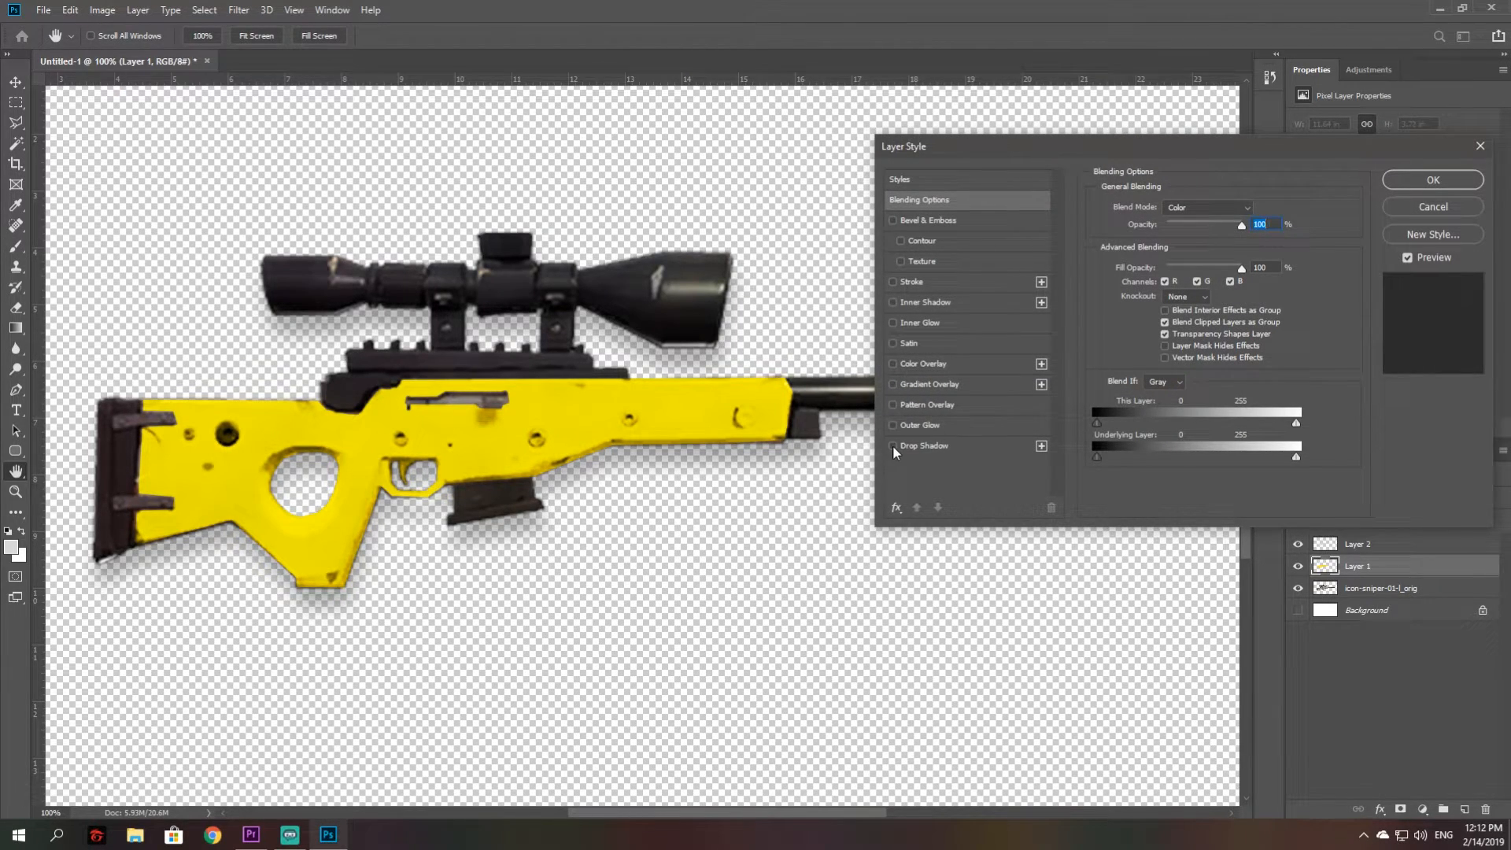
click(893, 446)
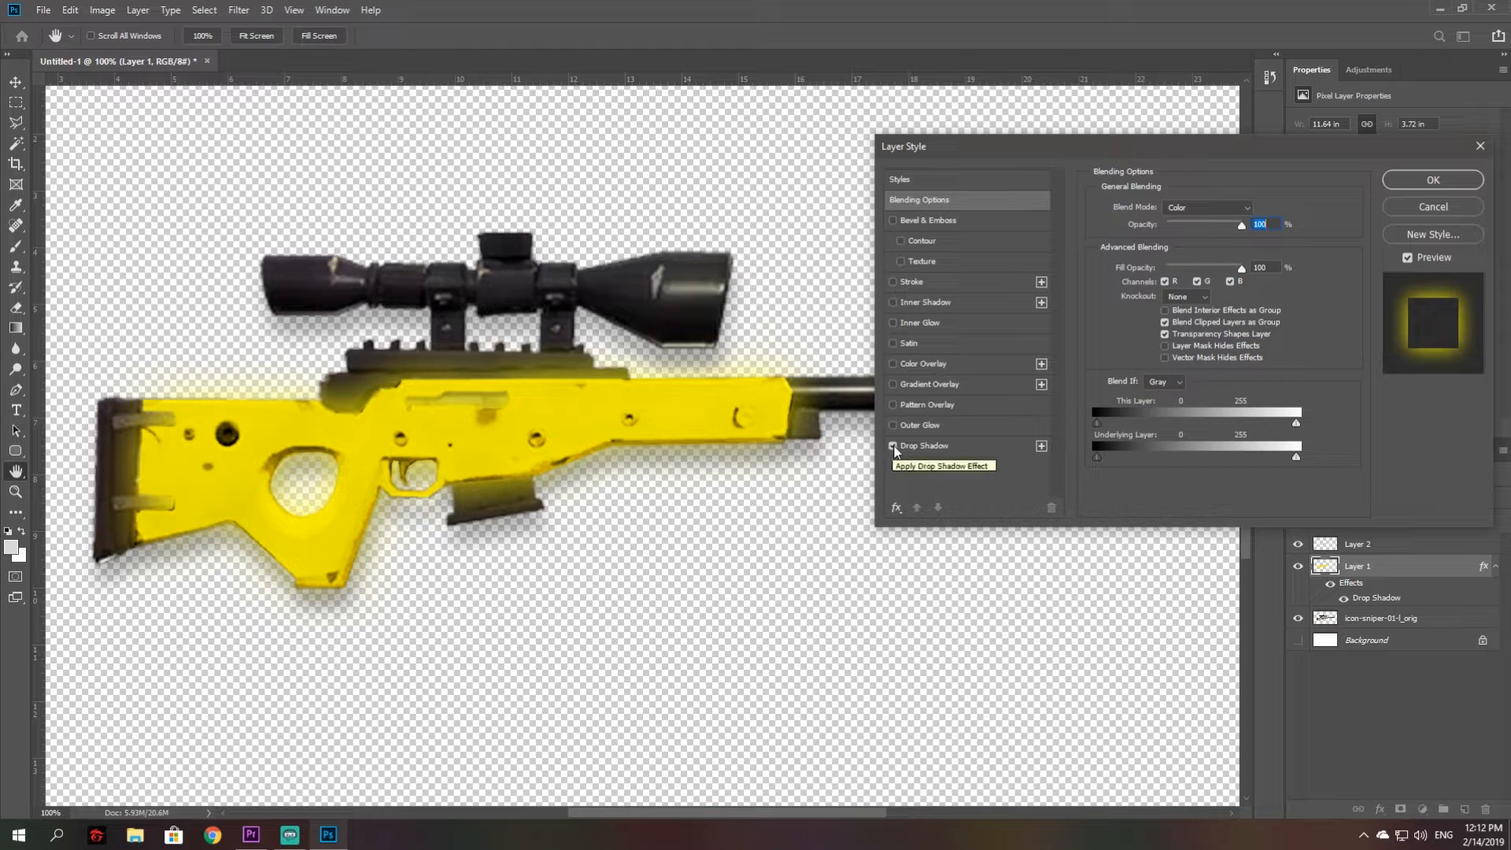
click(927, 445)
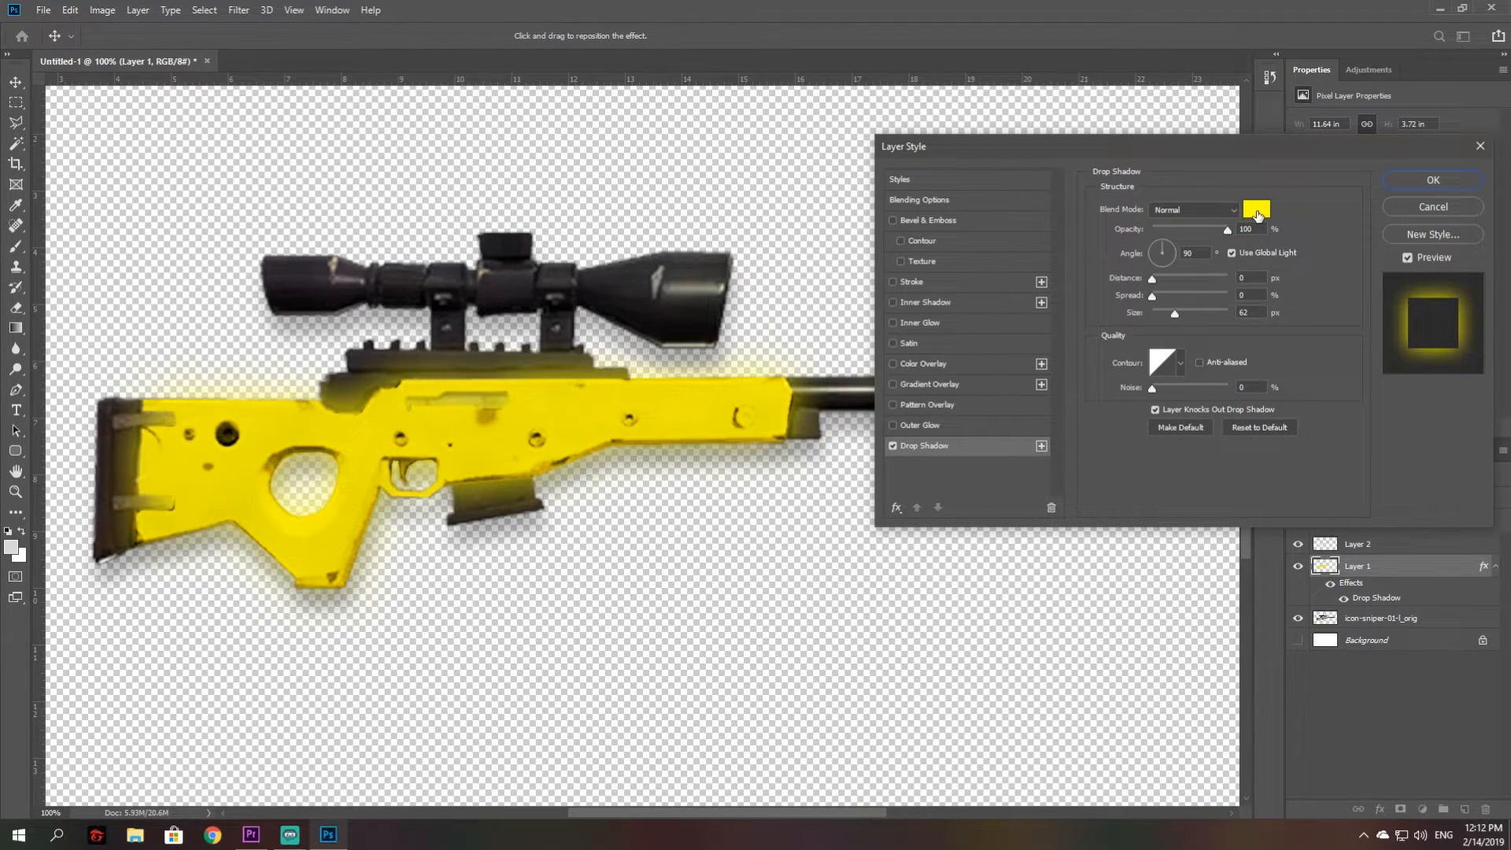
Step: Set the drop shadow color to yellow ede602, sampled from the rifle's body, and apply the layer style
click(1257, 214)
click(699, 407)
click(678, 396)
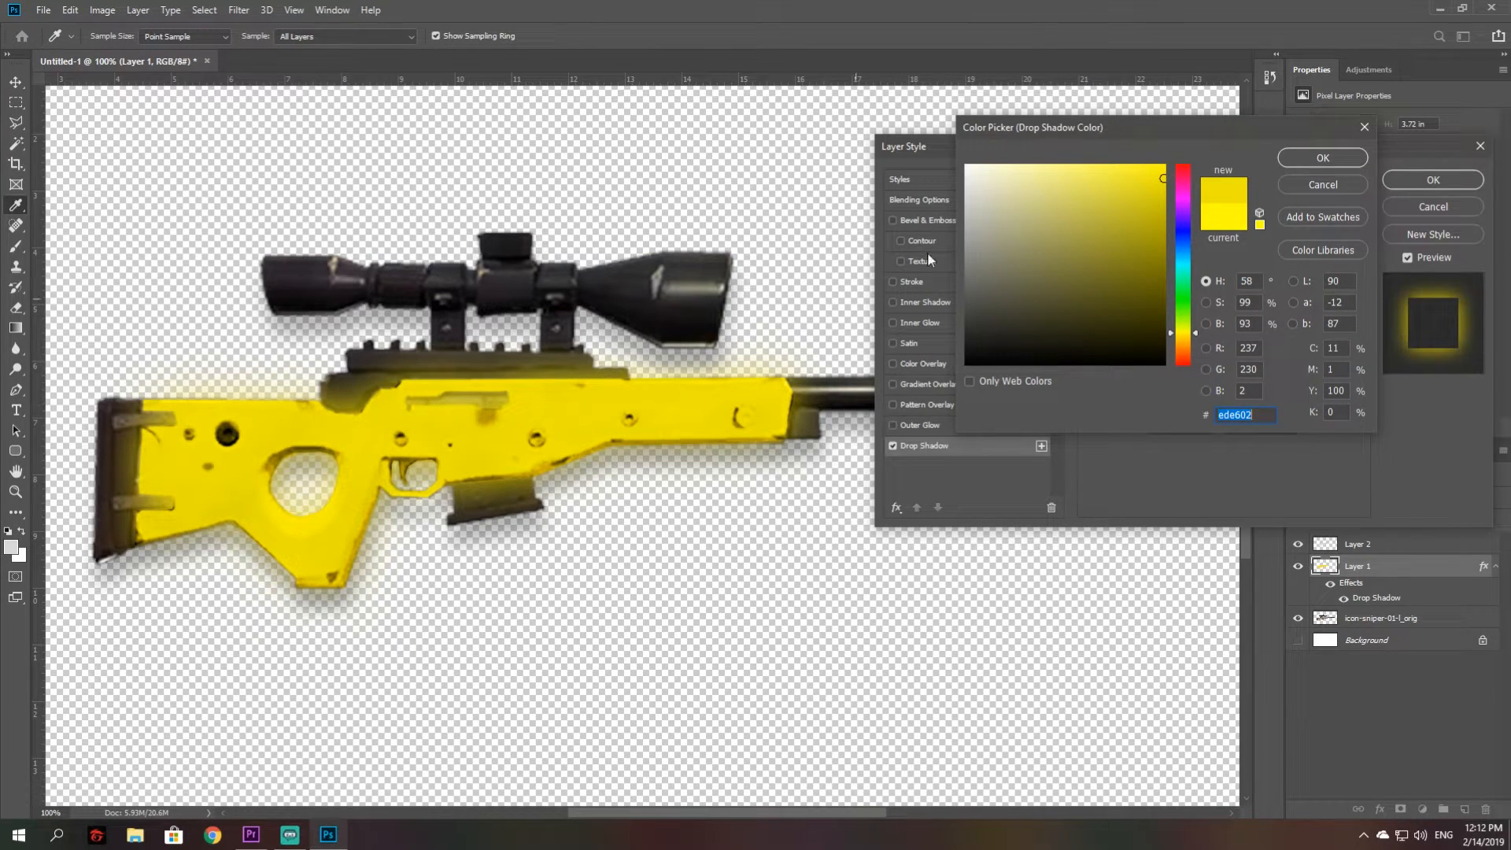
click(1322, 158)
click(1433, 180)
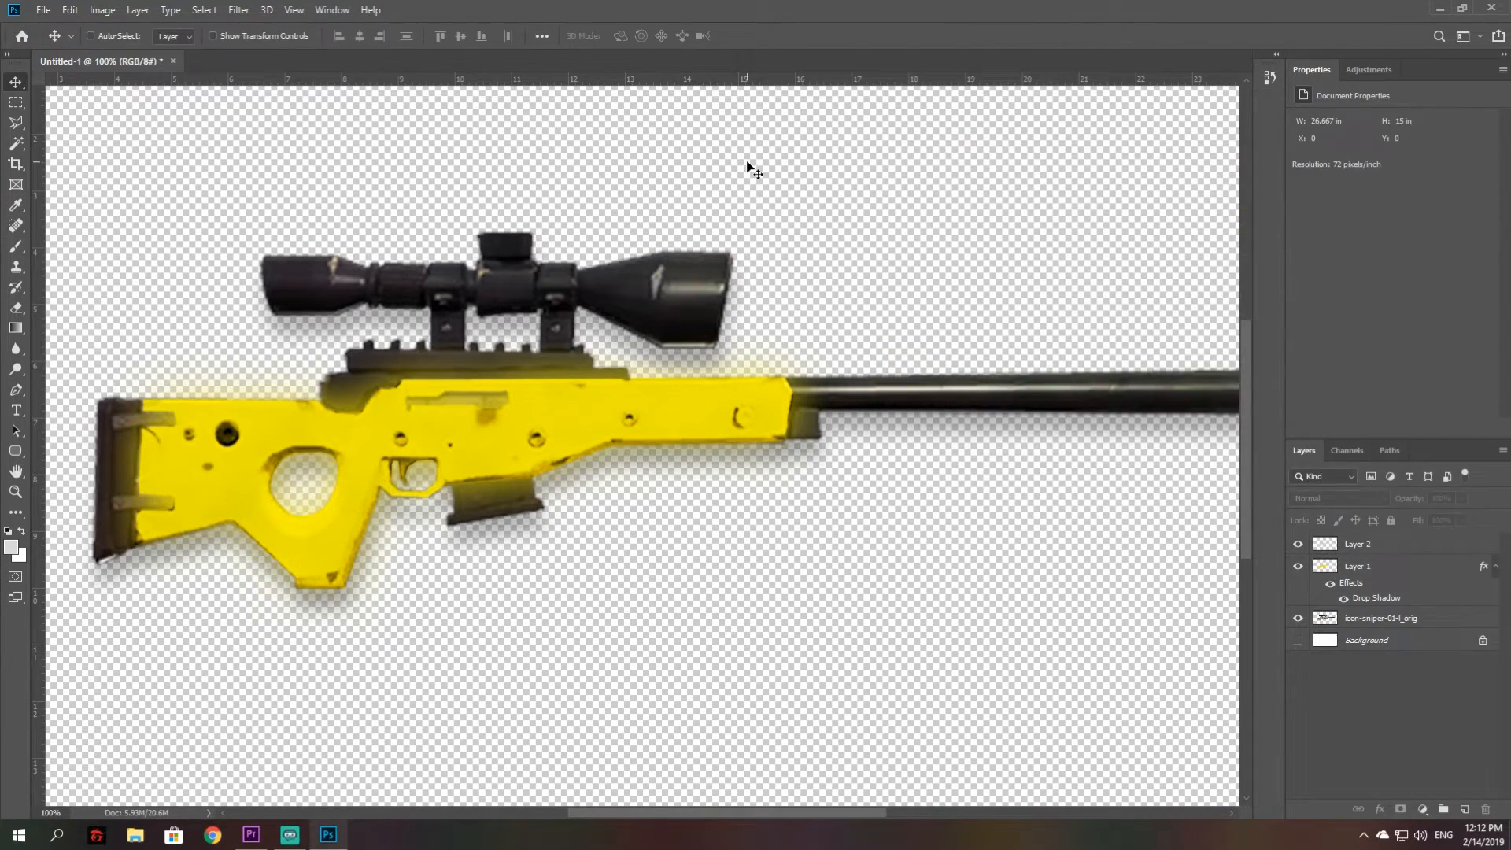
Step: Hide and reshow Layer 1 and Layer 2 to compare the original rifle with the yellow glowing version
key(ctrl+minus)
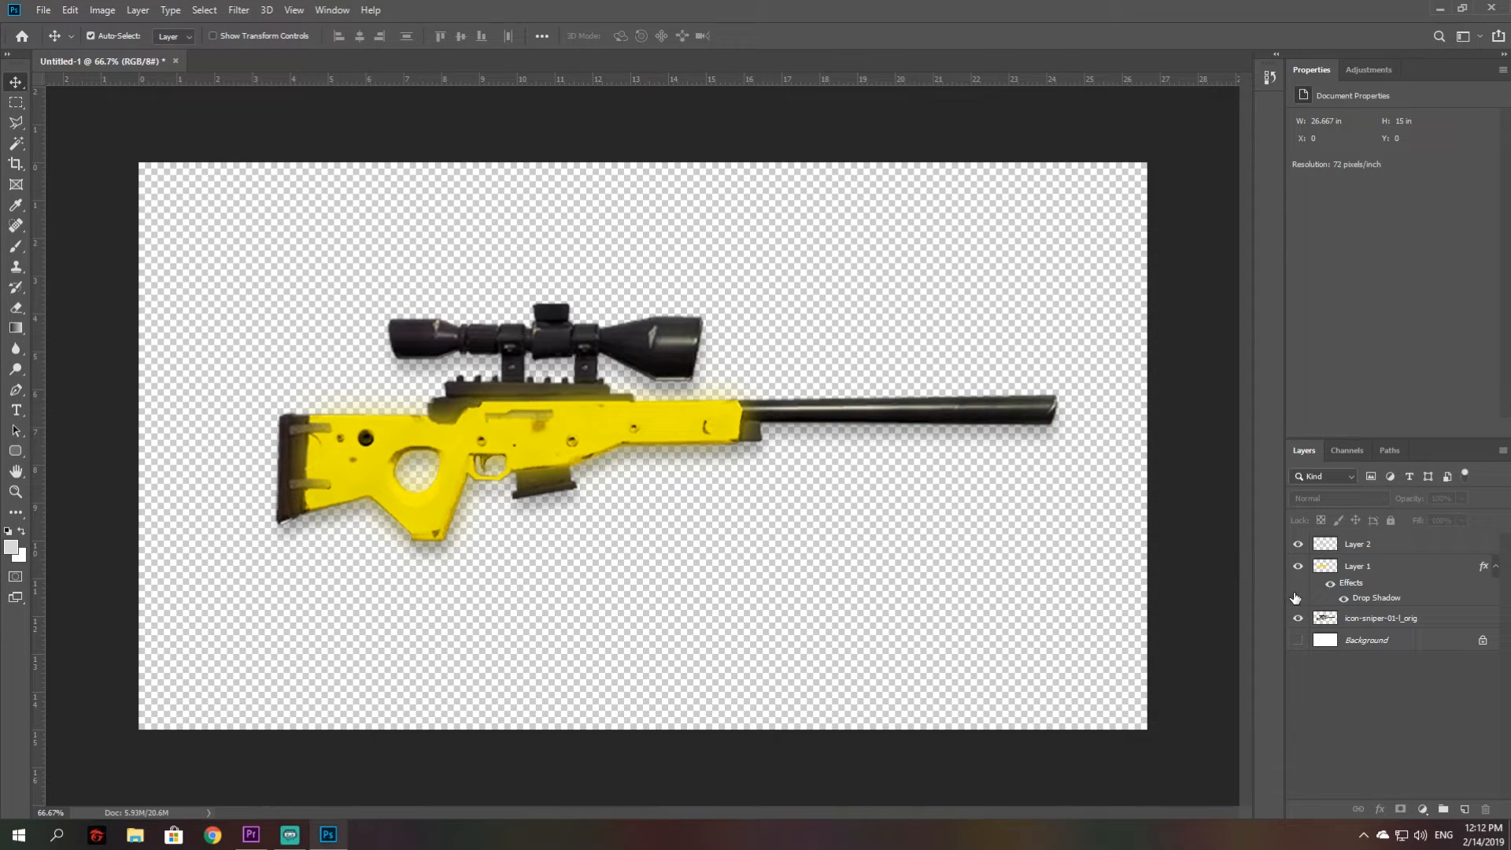
click(1298, 566)
click(1298, 544)
click(1298, 566)
click(1298, 543)
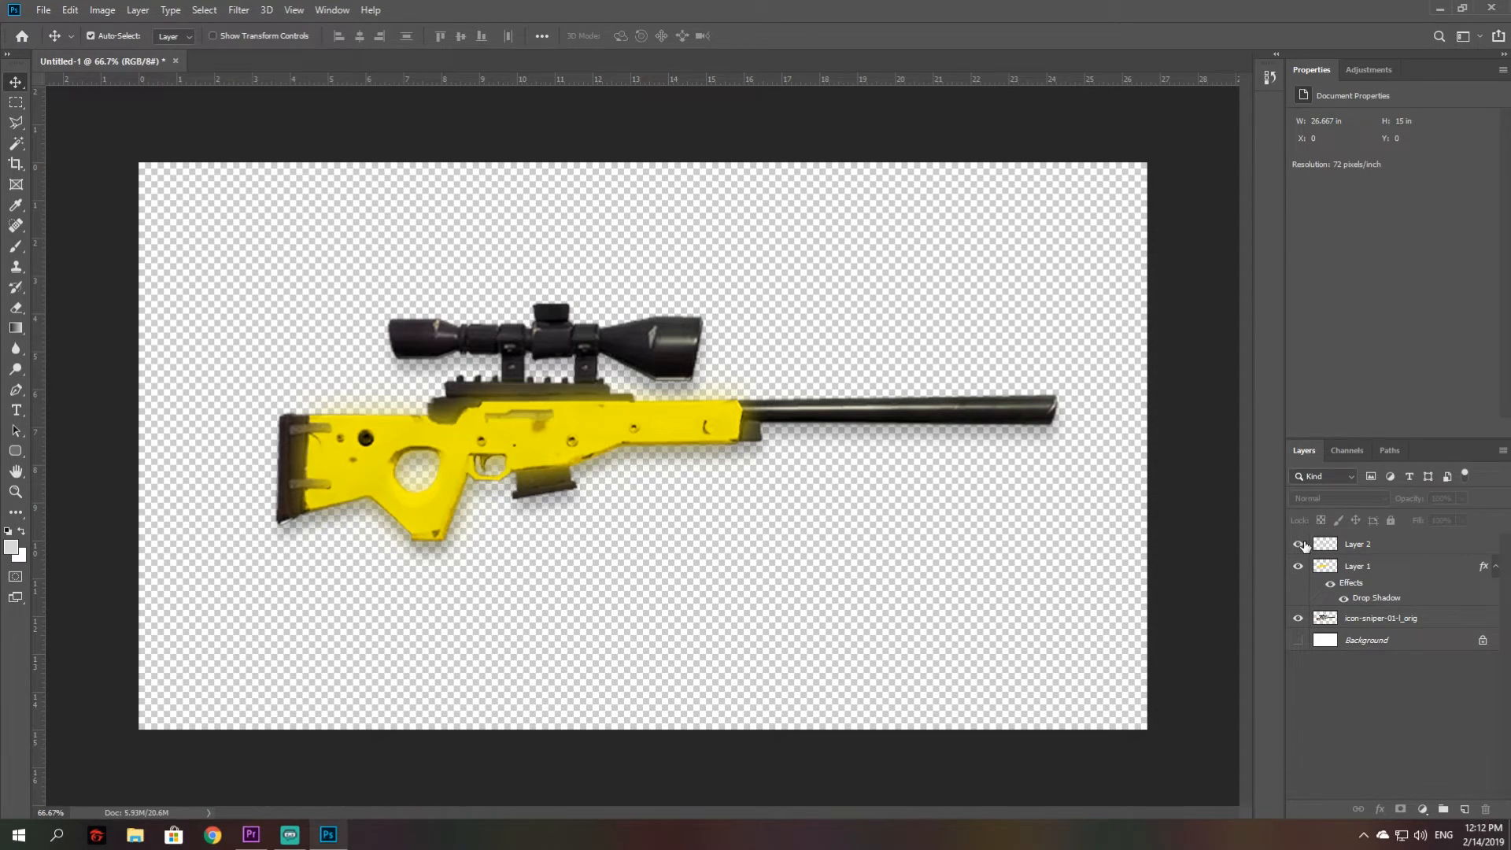